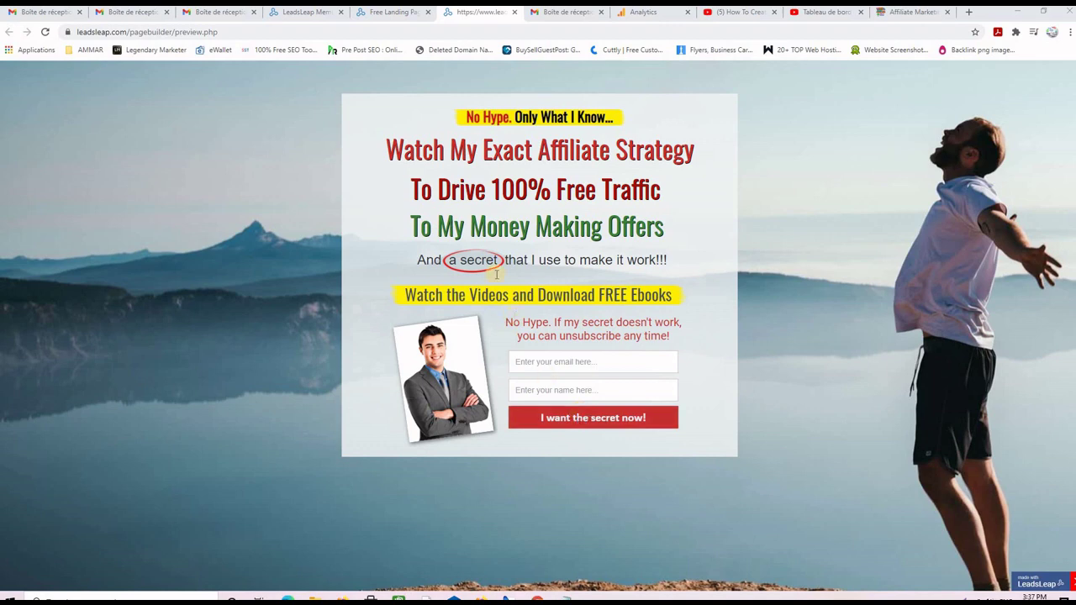
Look over the finished landing page and its editor, the affiliate traffic page, and the tools listed on the LeadsLeap dashboard.
{"action": "left_click", "coordinate": [385, 12]}
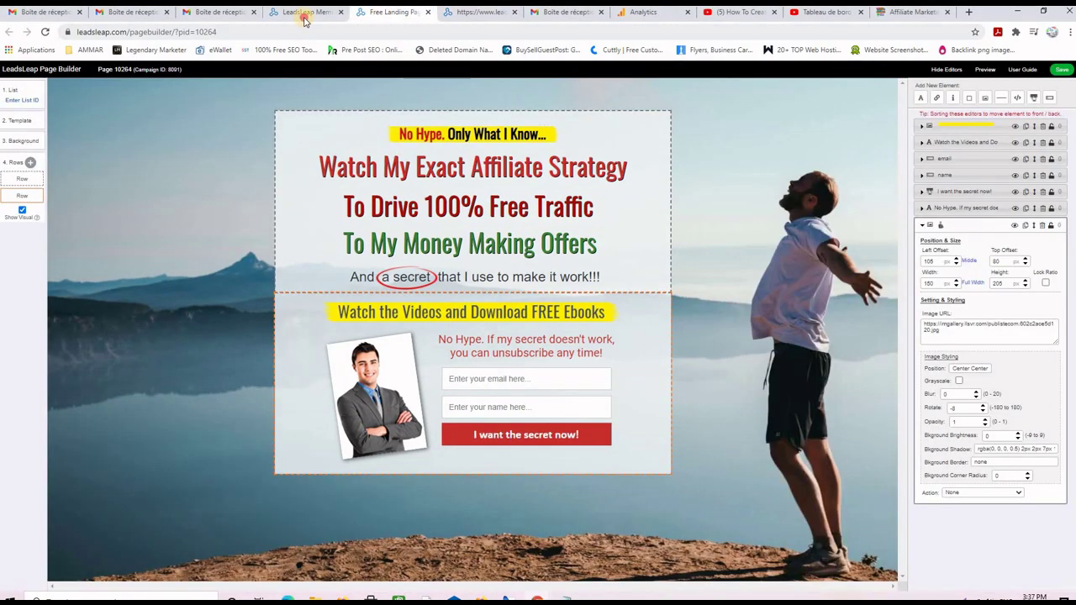
{"action": "left_click", "coordinate": [304, 12]}
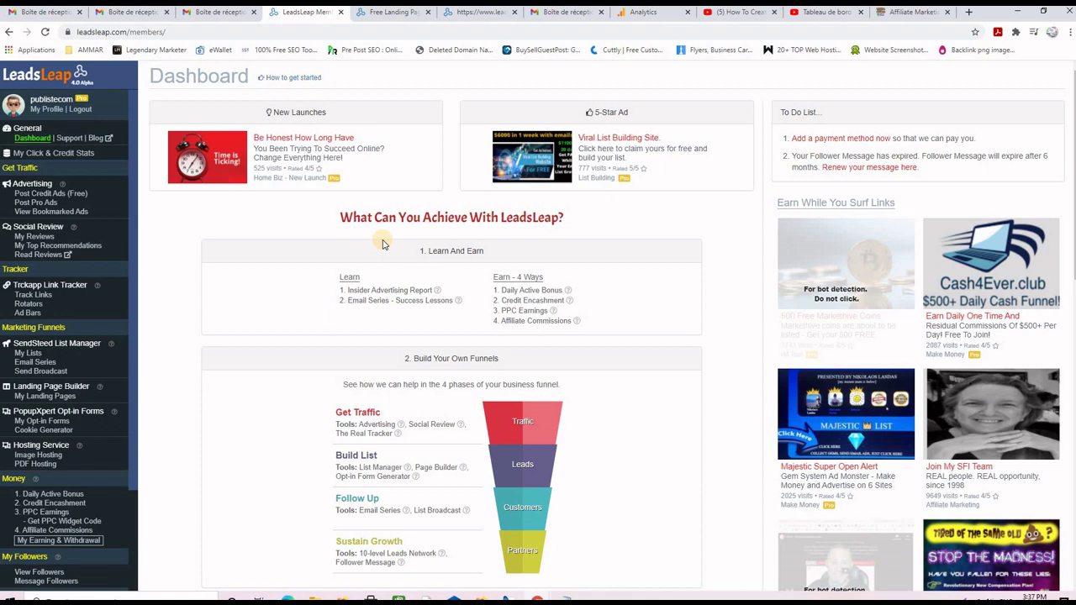
{"action": "left_click", "coordinate": [480, 12]}
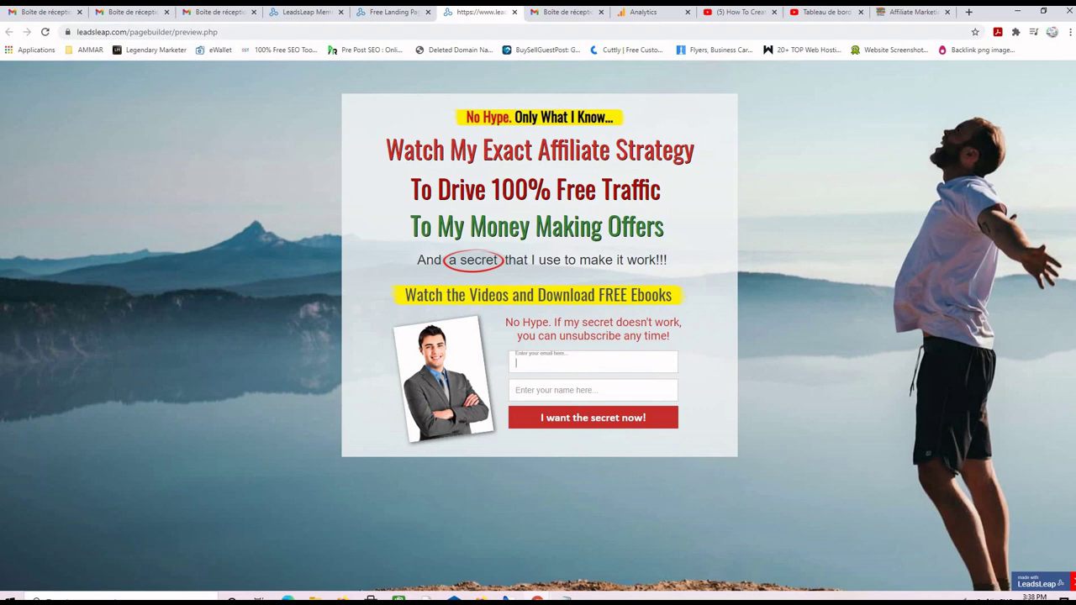
{"action": "left_click", "coordinate": [915, 12]}
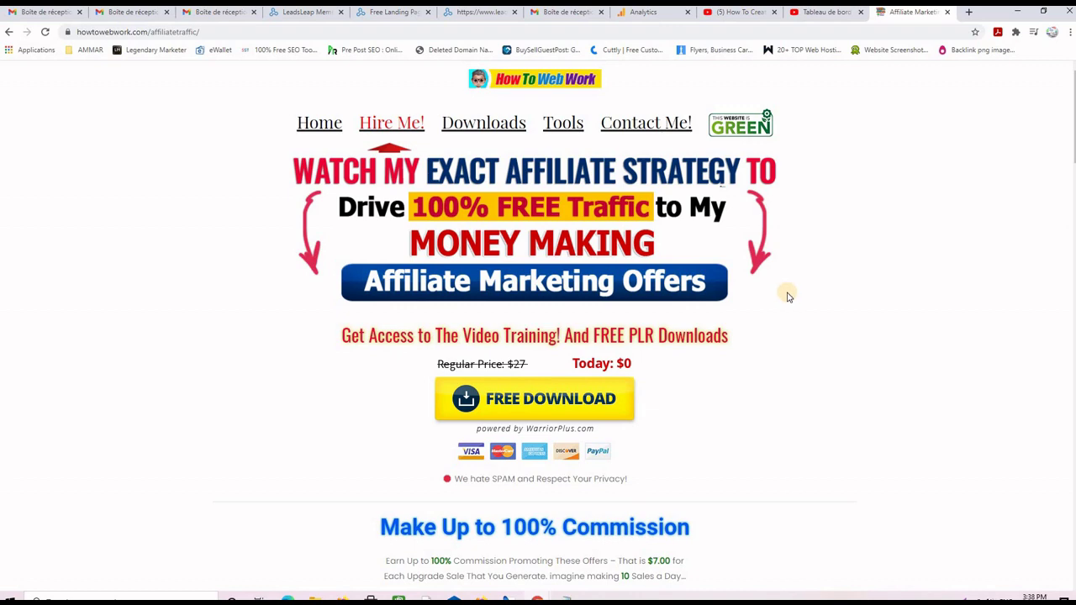
{"action": "left_click", "coordinate": [488, 16]}
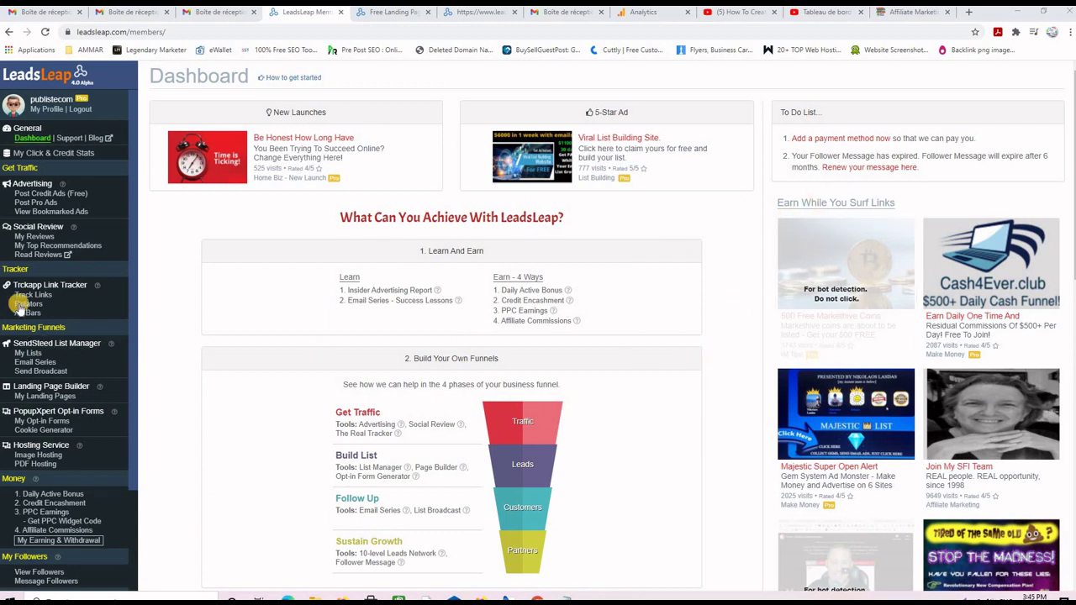
{"action": "scroll", "coordinate": [17, 337], "scroll_direction": "down", "scroll_amount": 3}
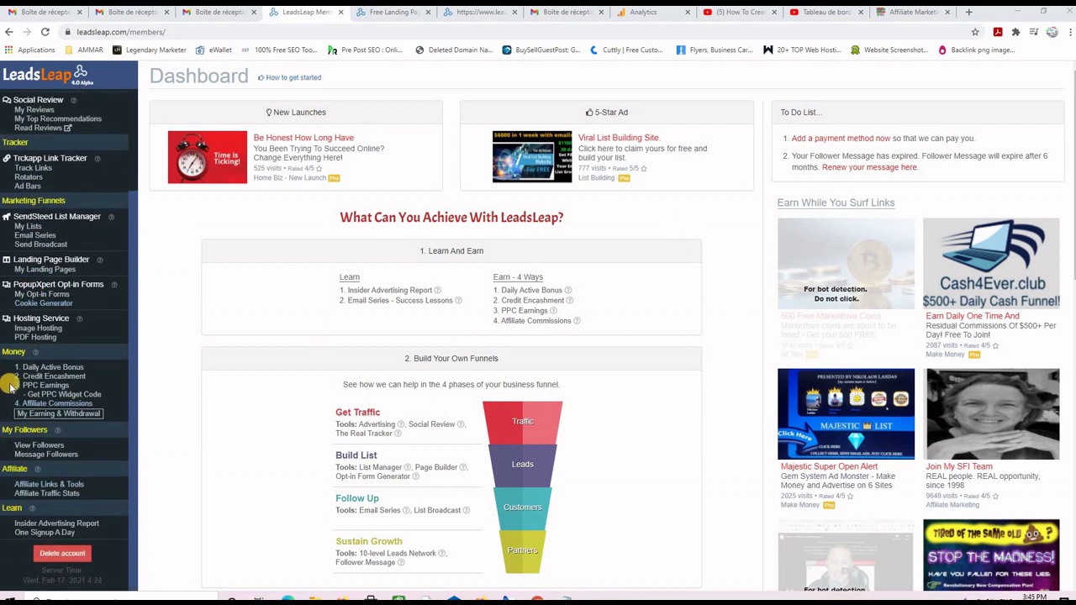
{"action": "scroll", "coordinate": [43, 441], "scroll_direction": "up", "scroll_amount": 3}
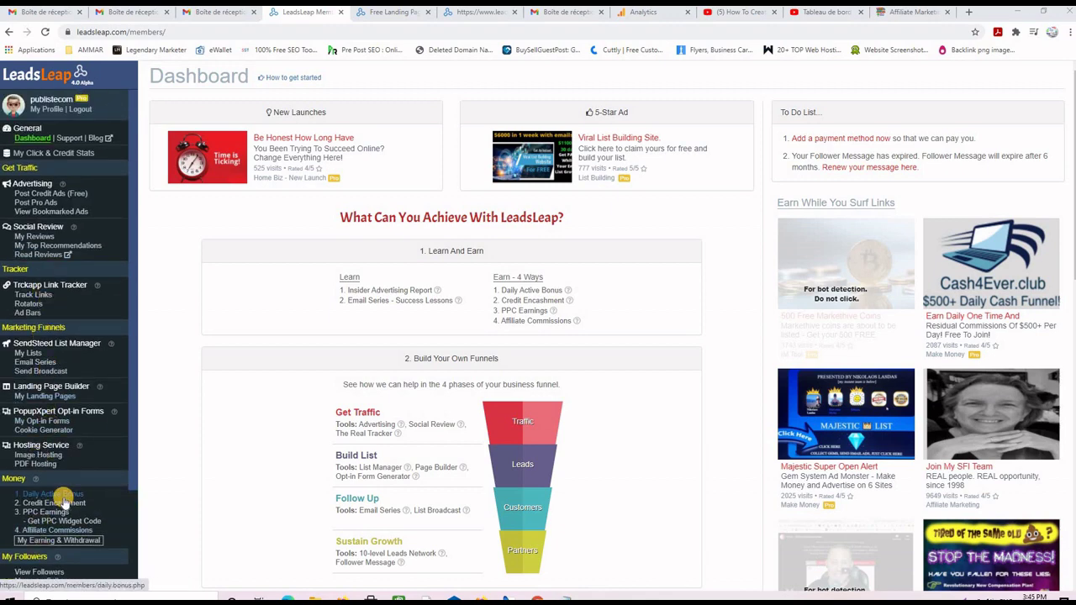
{"action": "scroll", "coordinate": [53, 395], "scroll_direction": "down", "scroll_amount": 1}
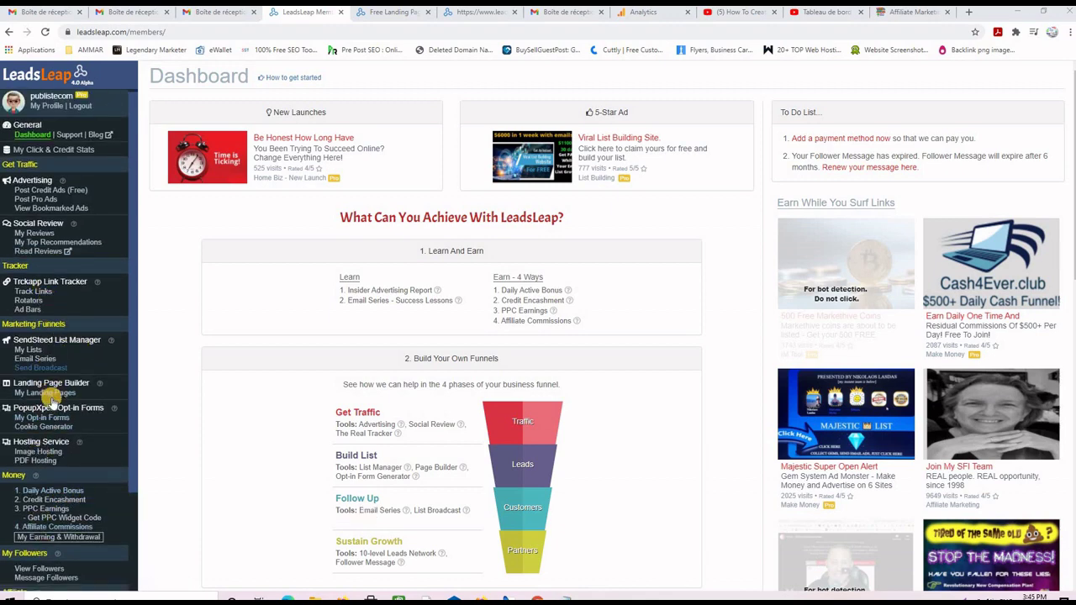
{"action": "scroll", "coordinate": [46, 454], "scroll_direction": "down", "scroll_amount": 3}
{"action": "scroll", "coordinate": [18, 554], "scroll_direction": "up", "scroll_amount": 3}
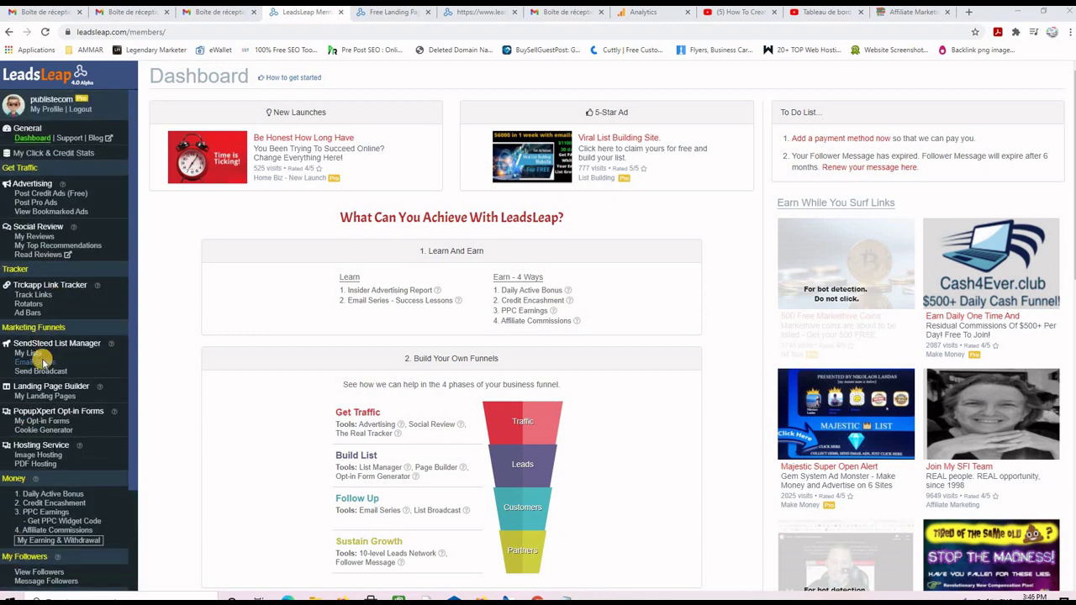
{"action": "scroll", "coordinate": [47, 378], "scroll_direction": "down", "scroll_amount": 3}
{"action": "scroll", "coordinate": [50, 395], "scroll_direction": "up", "scroll_amount": 3}
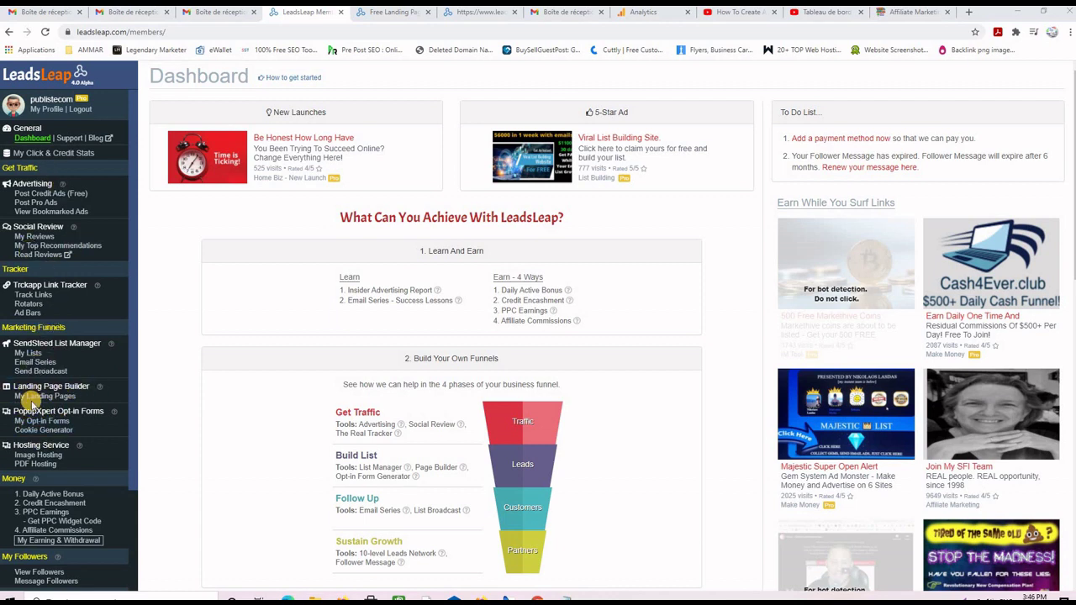
Open the My Landing Pages list and check the finished page's preview against its TEST campaign.
{"action": "left_click", "coordinate": [58, 396]}
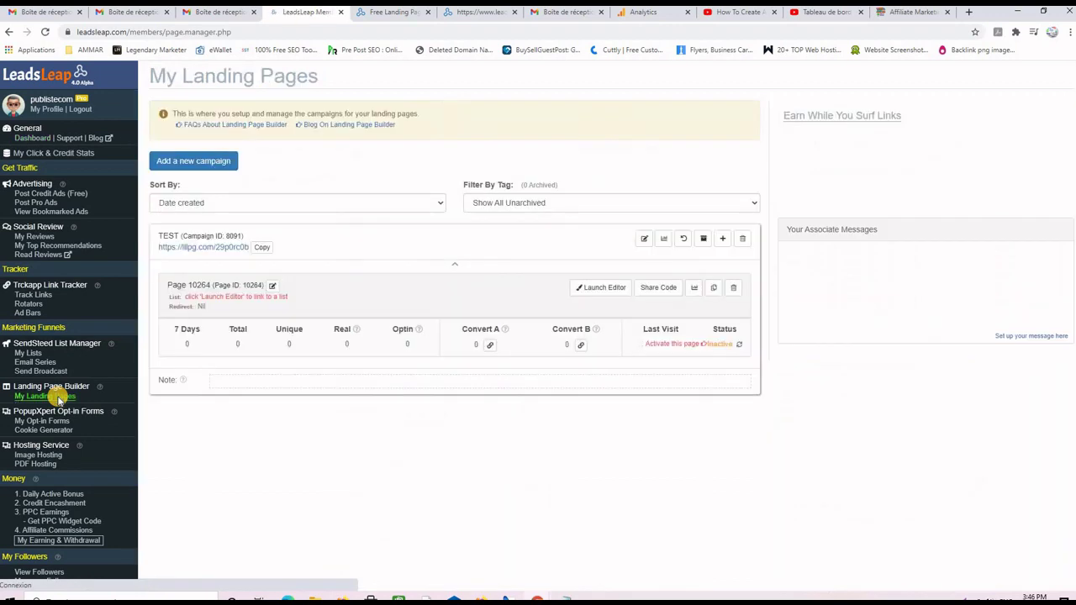
{"action": "scroll", "coordinate": [59, 399], "scroll_direction": "down", "scroll_amount": 1}
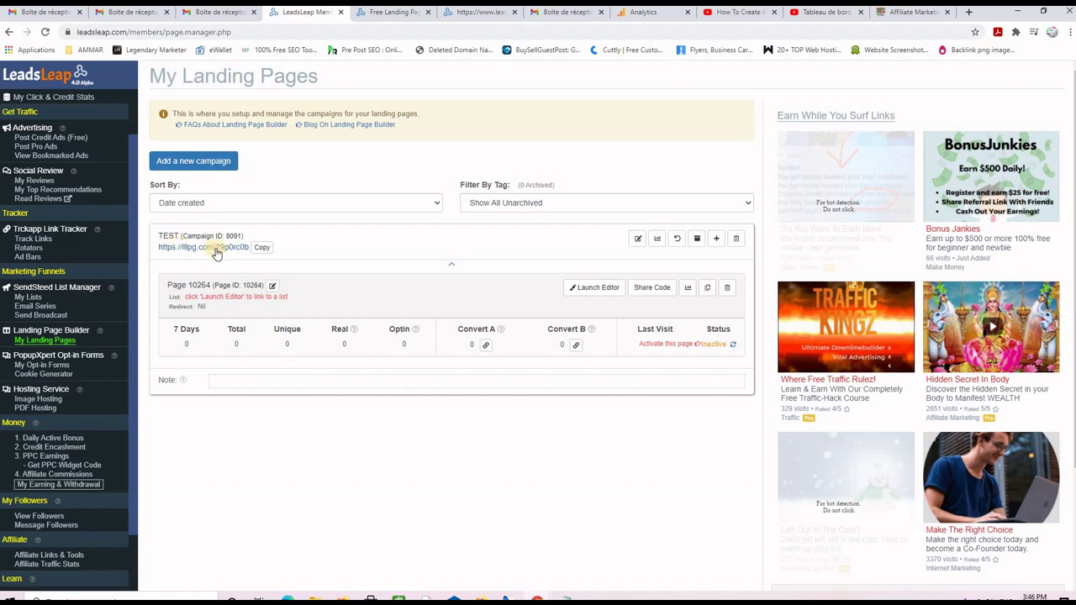
{"action": "left_click", "coordinate": [389, 17]}
{"action": "left_click", "coordinate": [472, 13]}
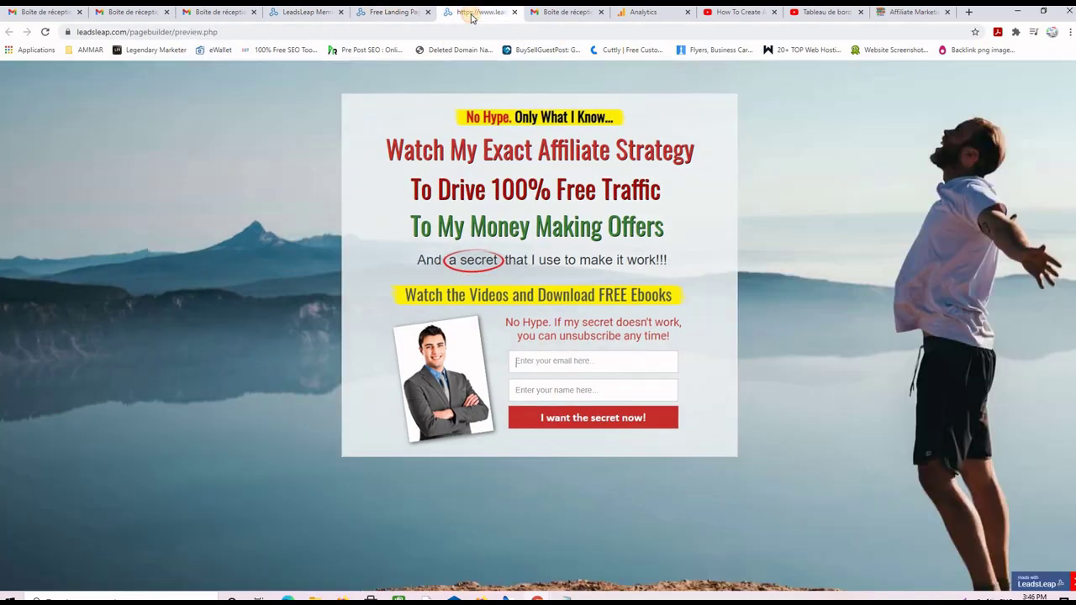
{"action": "left_click", "coordinate": [310, 13]}
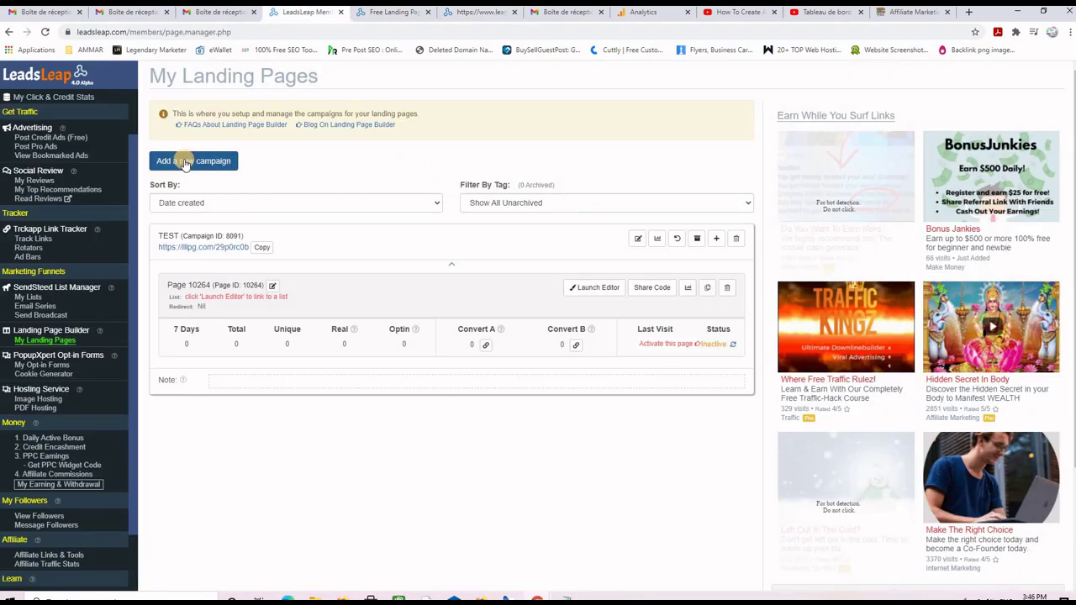
Add a new landing page campaign named TEST2.
{"action": "left_click", "coordinate": [186, 161]}
{"action": "left_click", "coordinate": [414, 141]}
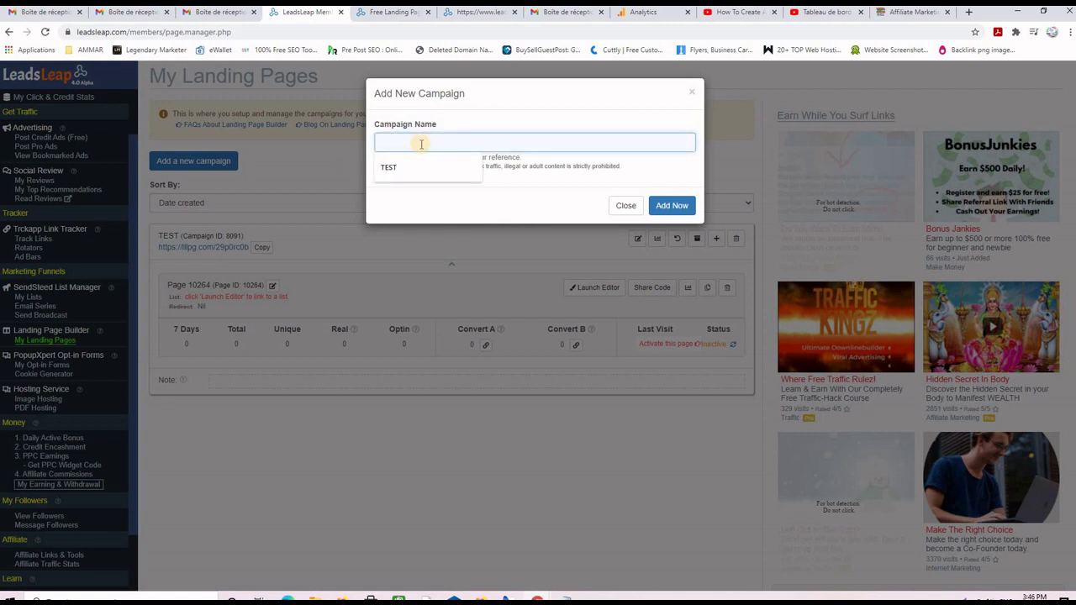
{"action": "left_click", "coordinate": [420, 167]}
{"action": "type", "text": "2"}
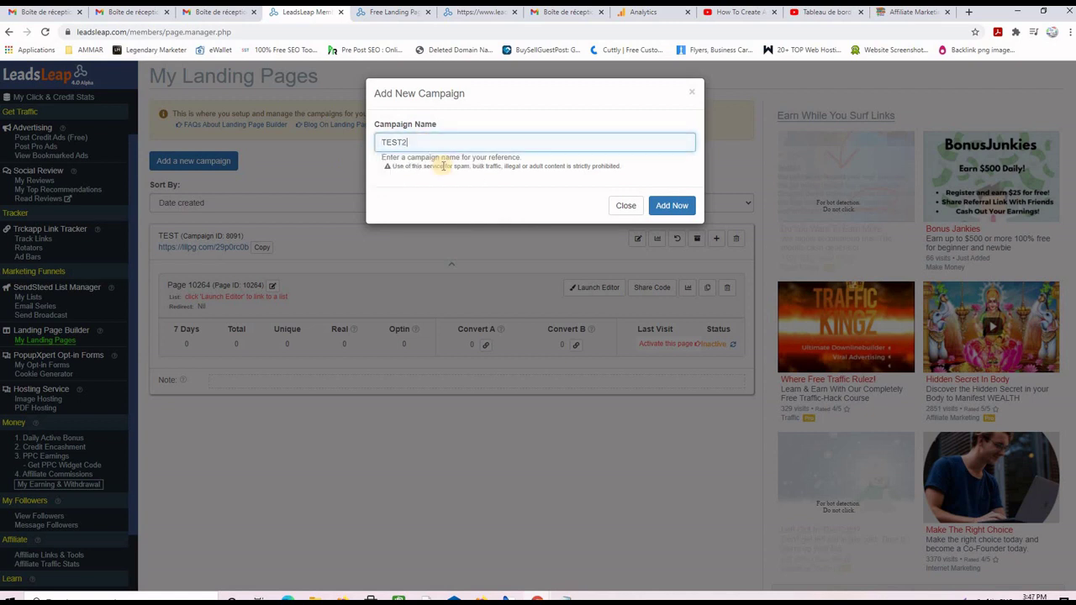
{"action": "left_click", "coordinate": [668, 208]}
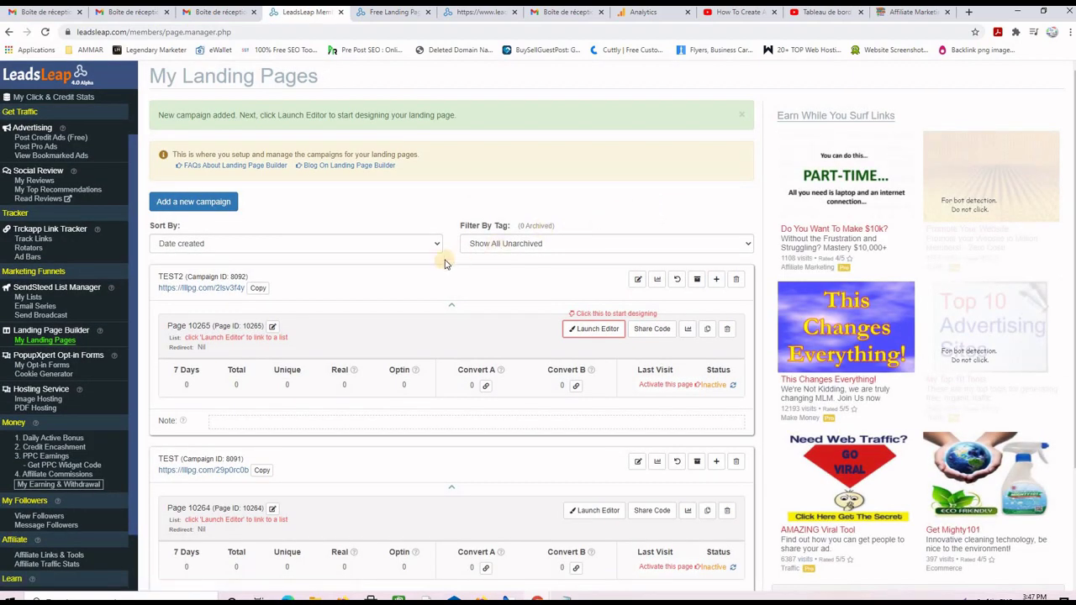
Launch the page editor for the TEST2 campaign's landing page.
{"action": "scroll", "coordinate": [443, 270], "scroll_direction": "down", "scroll_amount": 1}
{"action": "scroll", "coordinate": [443, 269], "scroll_direction": "down", "scroll_amount": 2}
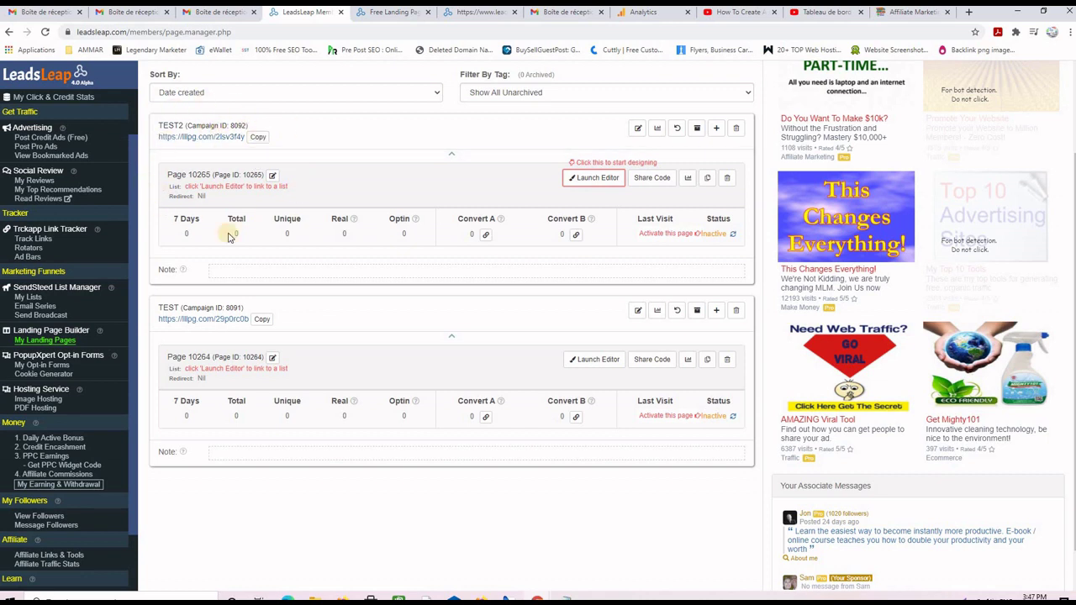
{"action": "left_click", "coordinate": [590, 179]}
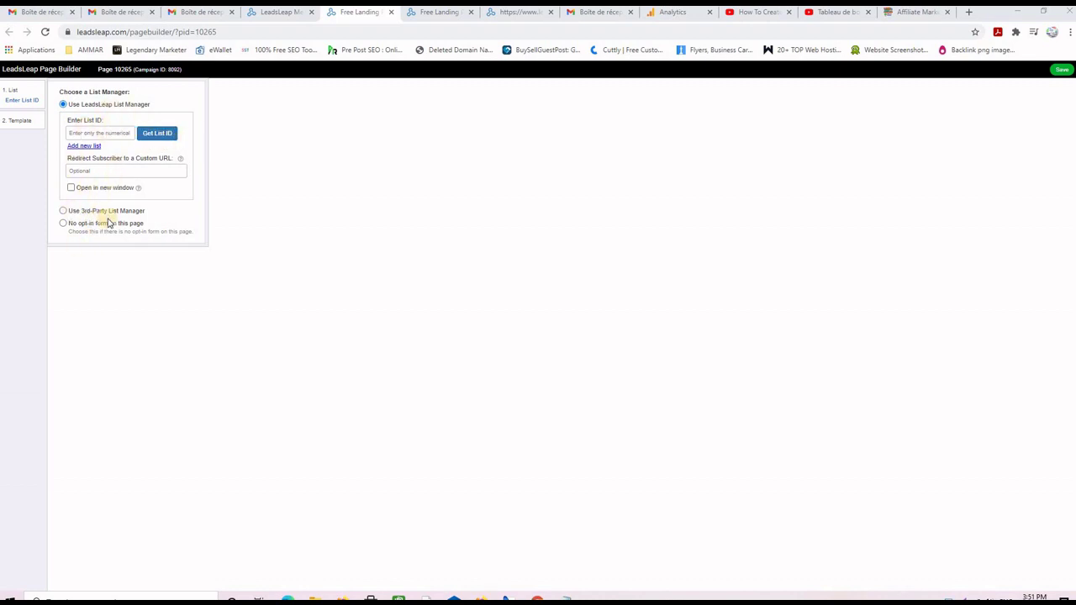
Browse the available layout templates and apply the "Review with optin" layout to the page.
{"action": "left_click", "coordinate": [16, 123]}
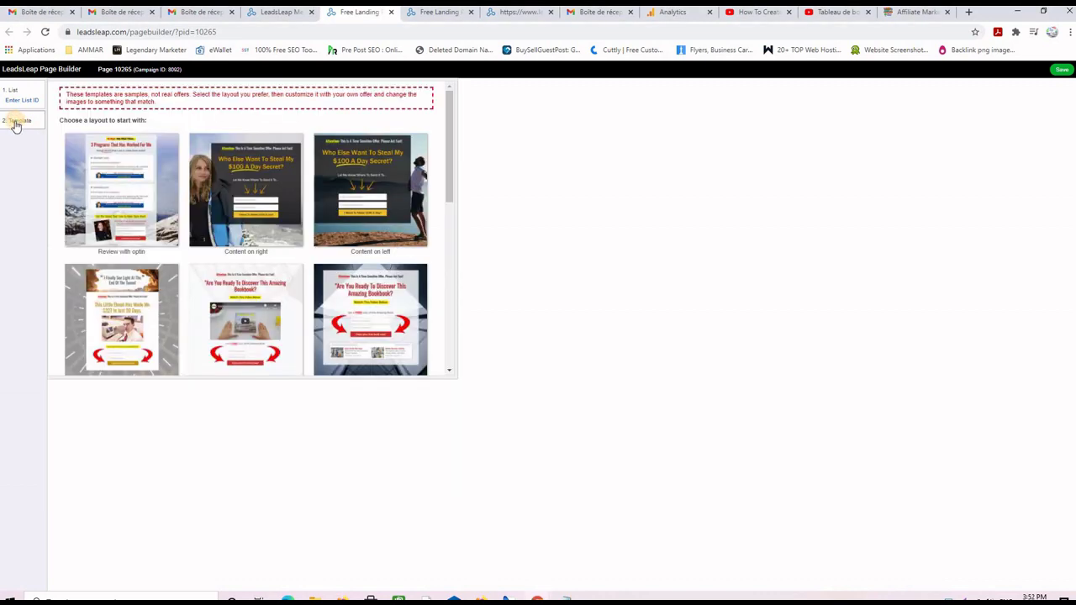
{"action": "scroll", "coordinate": [329, 195], "scroll_direction": "down", "scroll_amount": 1}
{"action": "scroll", "coordinate": [328, 195], "scroll_direction": "down", "scroll_amount": 5}
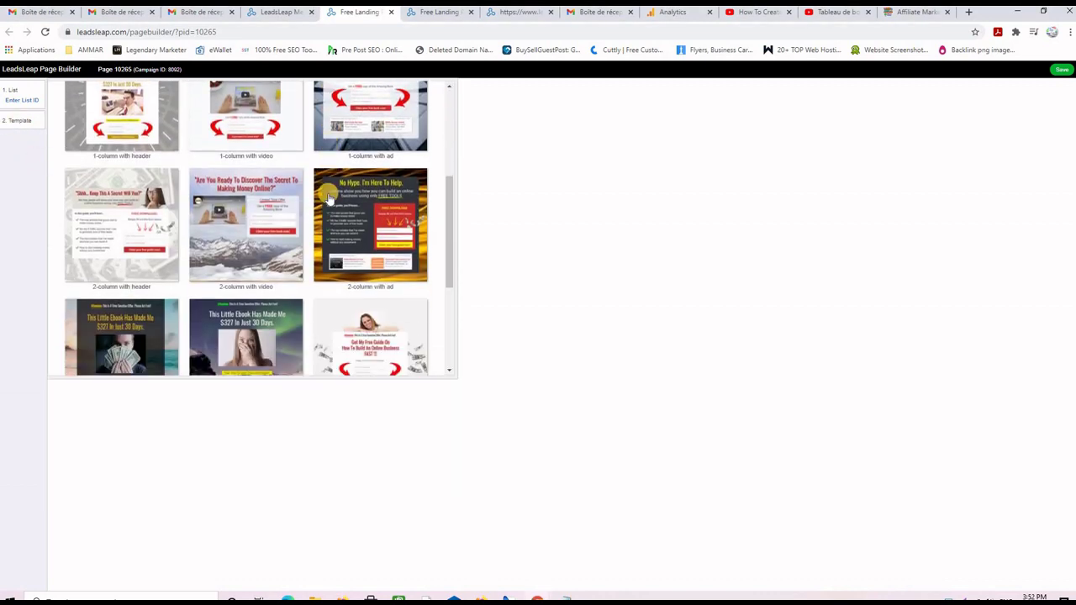
{"action": "scroll", "coordinate": [328, 200], "scroll_direction": "up", "scroll_amount": 4}
{"action": "scroll", "coordinate": [328, 201], "scroll_direction": "up", "scroll_amount": 3}
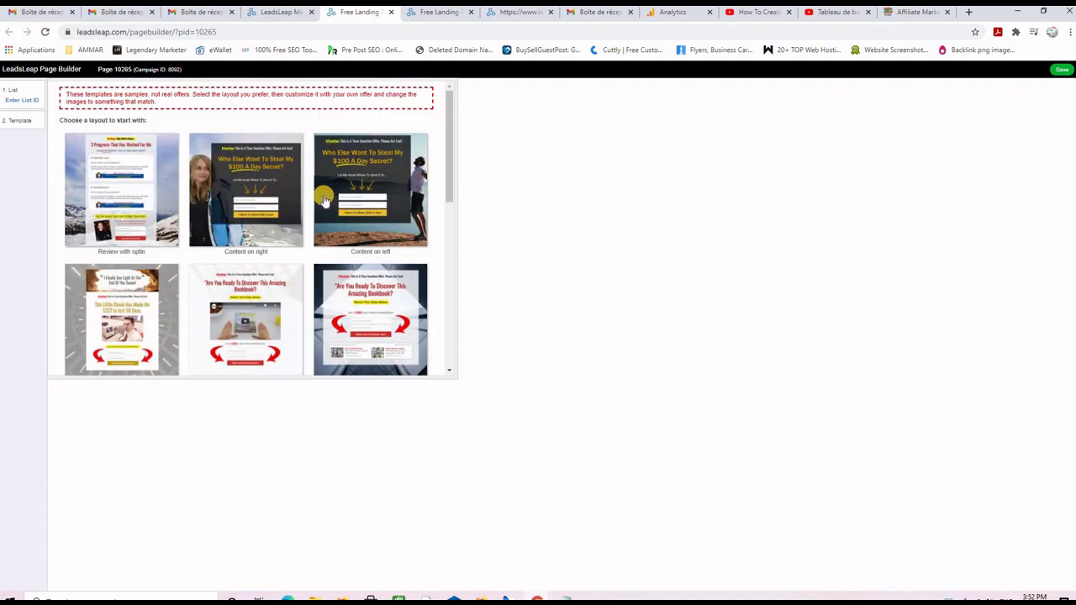
{"action": "scroll", "coordinate": [332, 214], "scroll_direction": "down", "scroll_amount": 5}
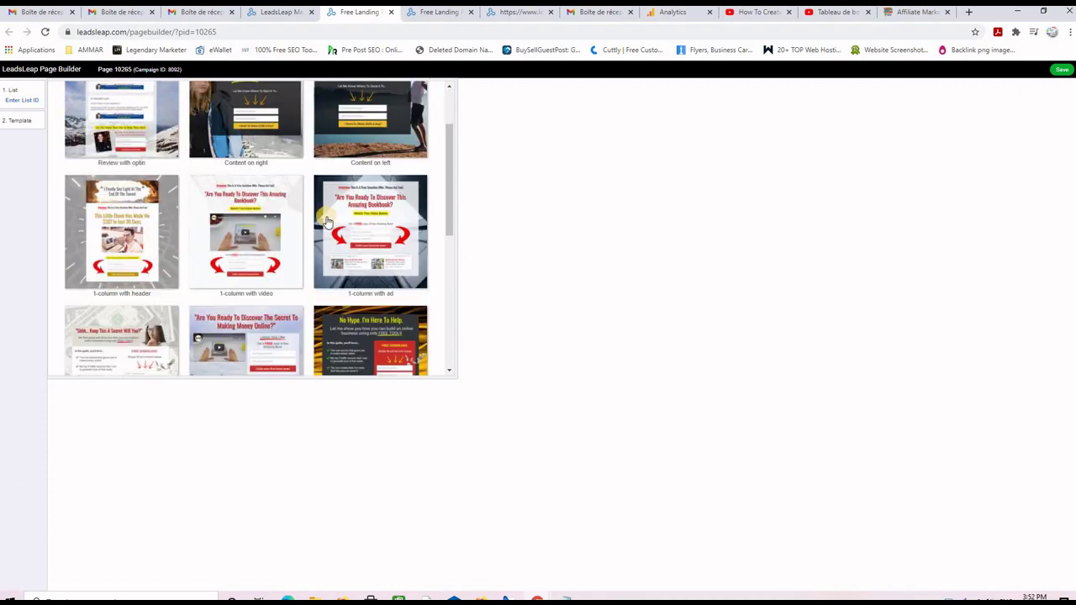
{"action": "scroll", "coordinate": [327, 216], "scroll_direction": "up", "scroll_amount": 5}
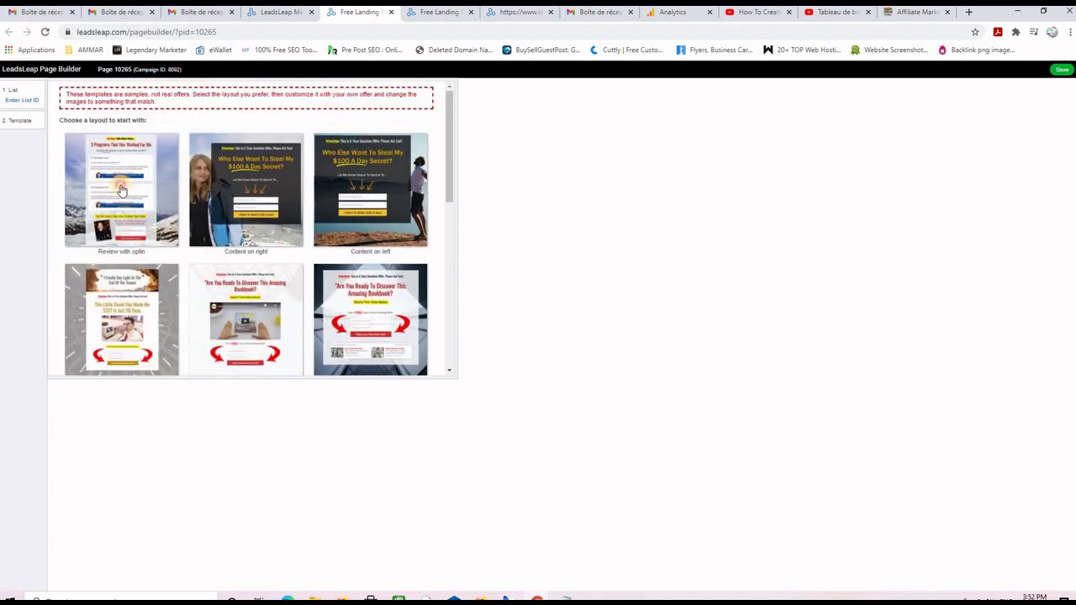
{"action": "left_click", "coordinate": [121, 190]}
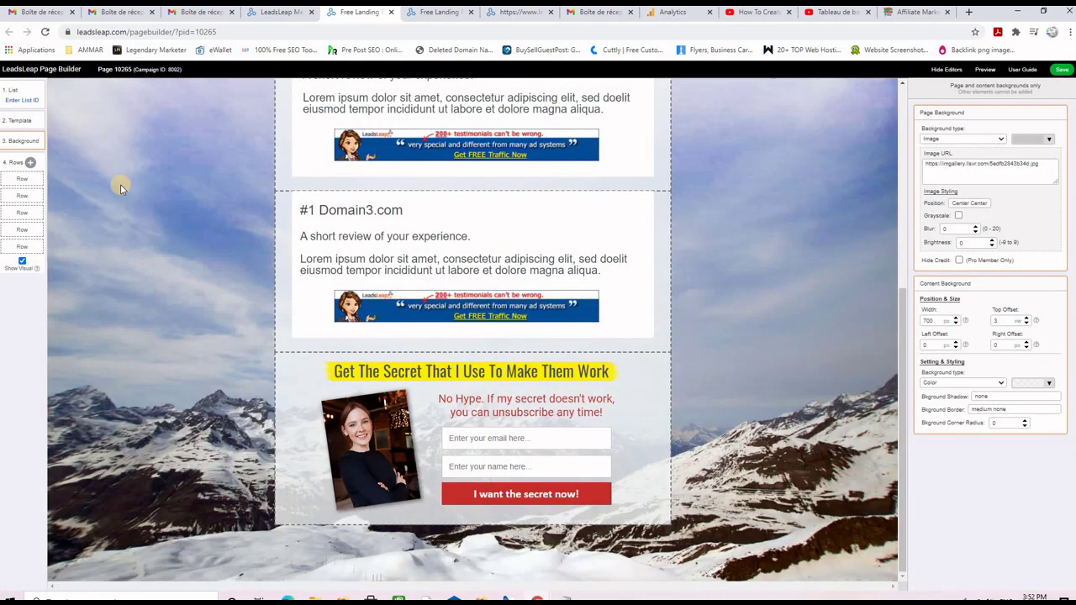
Delete the Domain1.com, Domain2.com and Domain3.com review rows, keeping the heading and opt-in rows.
{"action": "scroll", "coordinate": [754, 305], "scroll_direction": "up", "scroll_amount": 5}
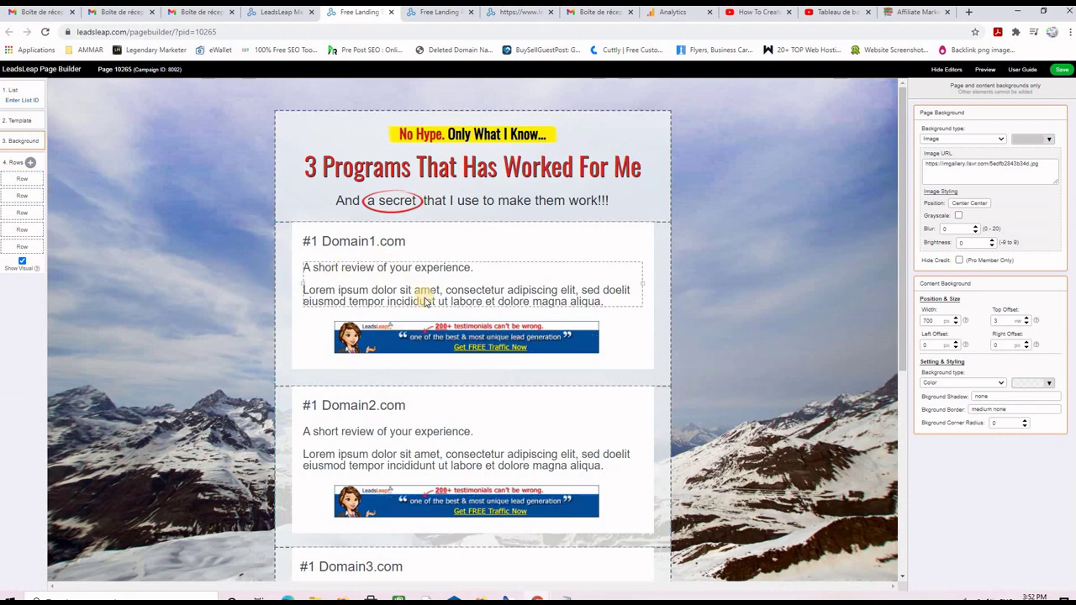
{"action": "scroll", "coordinate": [428, 306], "scroll_direction": "down", "scroll_amount": 3}
{"action": "scroll", "coordinate": [427, 309], "scroll_direction": "up", "scroll_amount": 5}
{"action": "scroll", "coordinate": [563, 287], "scroll_direction": "down", "scroll_amount": 3}
{"action": "scroll", "coordinate": [429, 286], "scroll_direction": "up", "scroll_amount": 3}
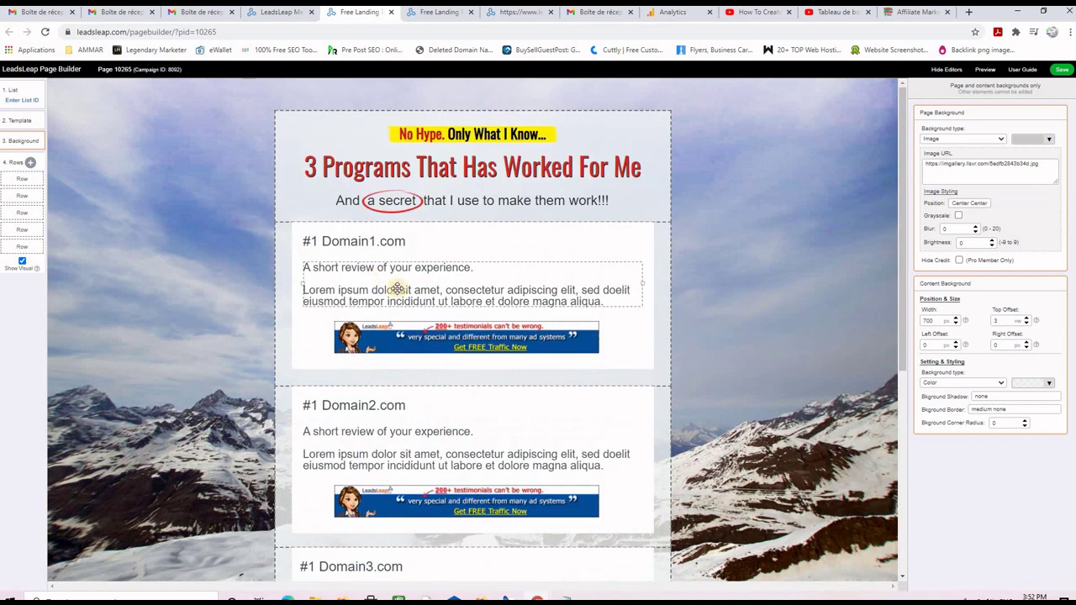
{"action": "mouse_move", "coordinate": [22, 200]}
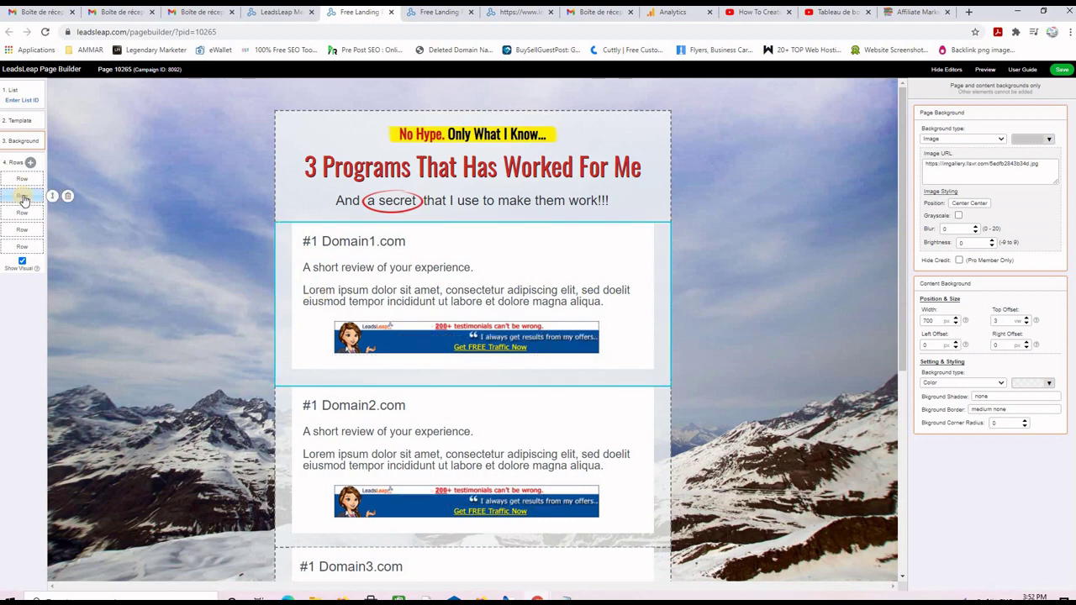
{"action": "left_click", "coordinate": [68, 197]}
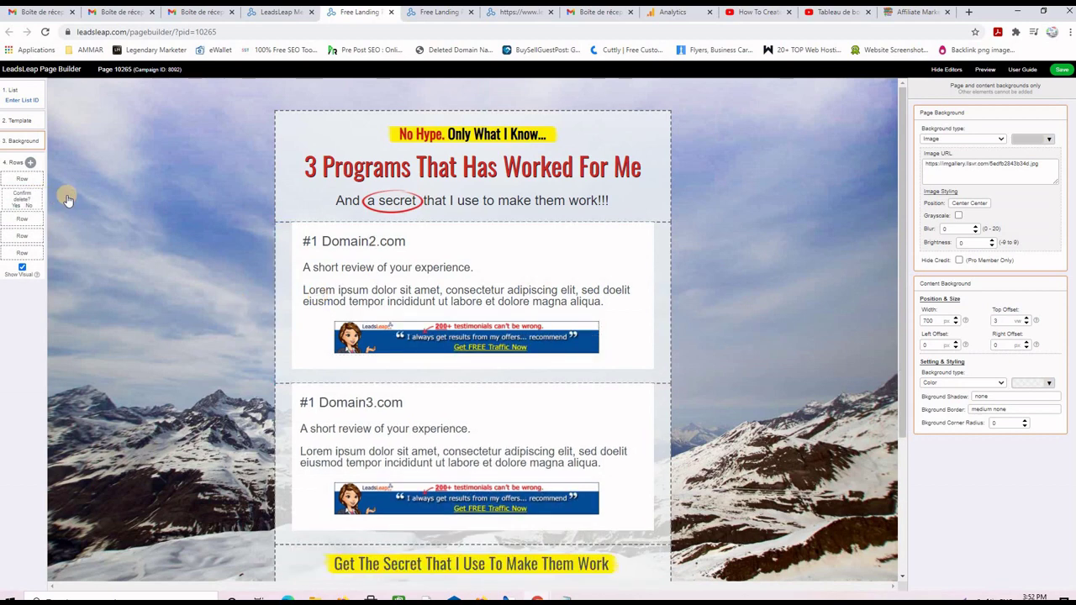
{"action": "left_click", "coordinate": [15, 208]}
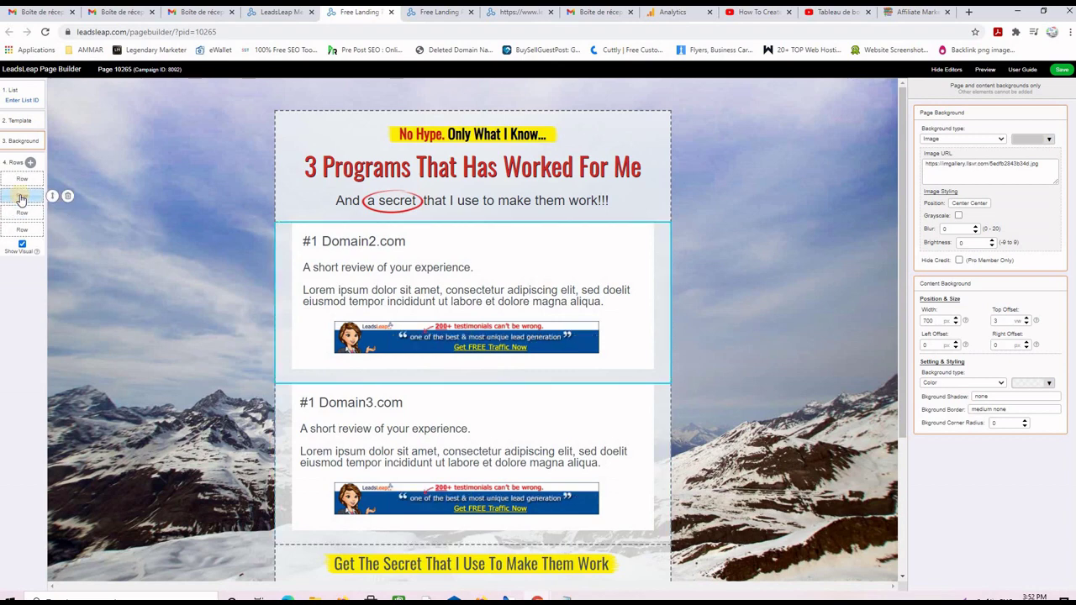
{"action": "left_click", "coordinate": [69, 199]}
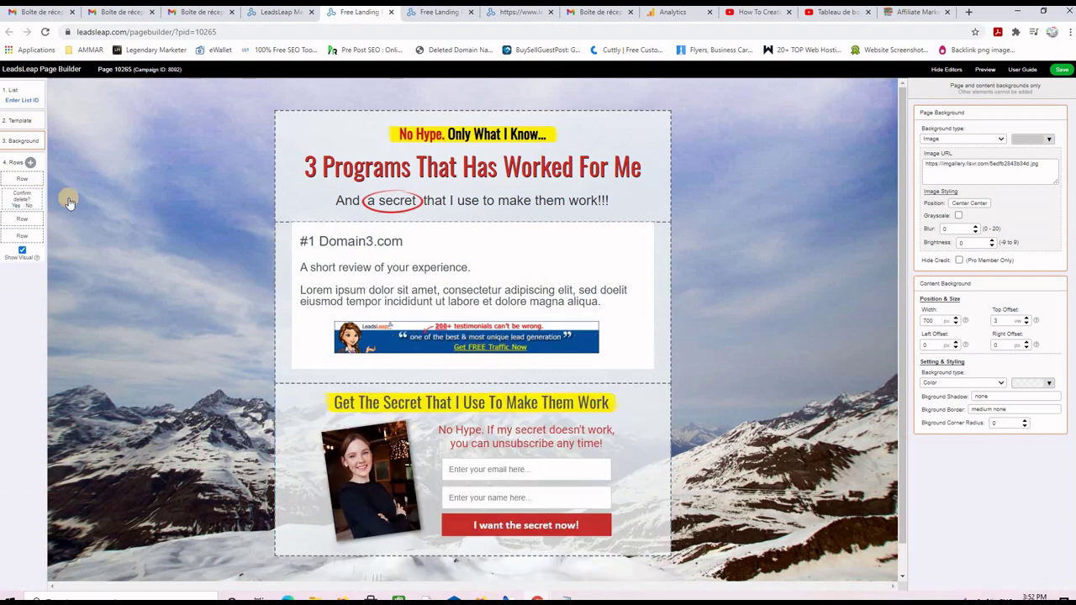
{"action": "left_click", "coordinate": [14, 207]}
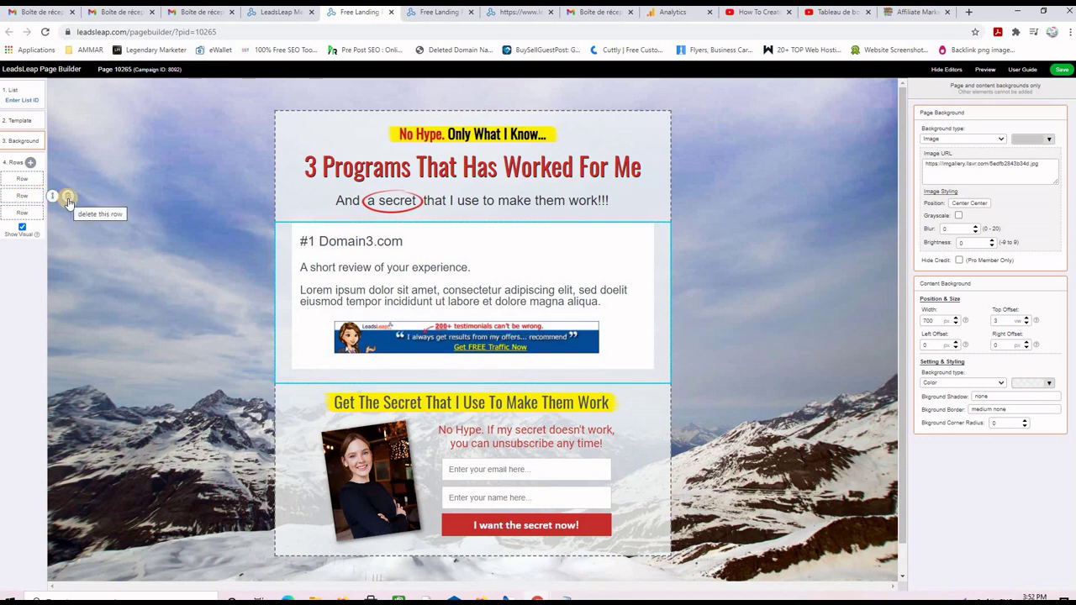
{"action": "left_click", "coordinate": [68, 198]}
{"action": "left_click", "coordinate": [16, 206]}
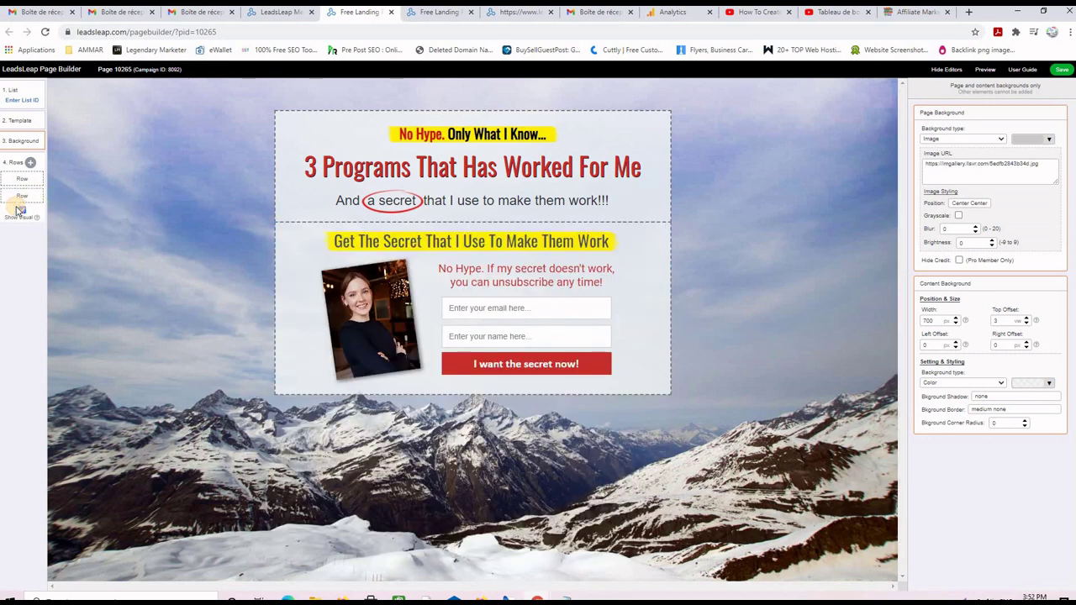
Extend the heading row downward to add empty space under its text, and view the finished sample page for comparison.
{"action": "left_click", "coordinate": [636, 209]}
{"action": "left_click_drag", "start_coordinate": [473, 224], "coordinate": [468, 342]}
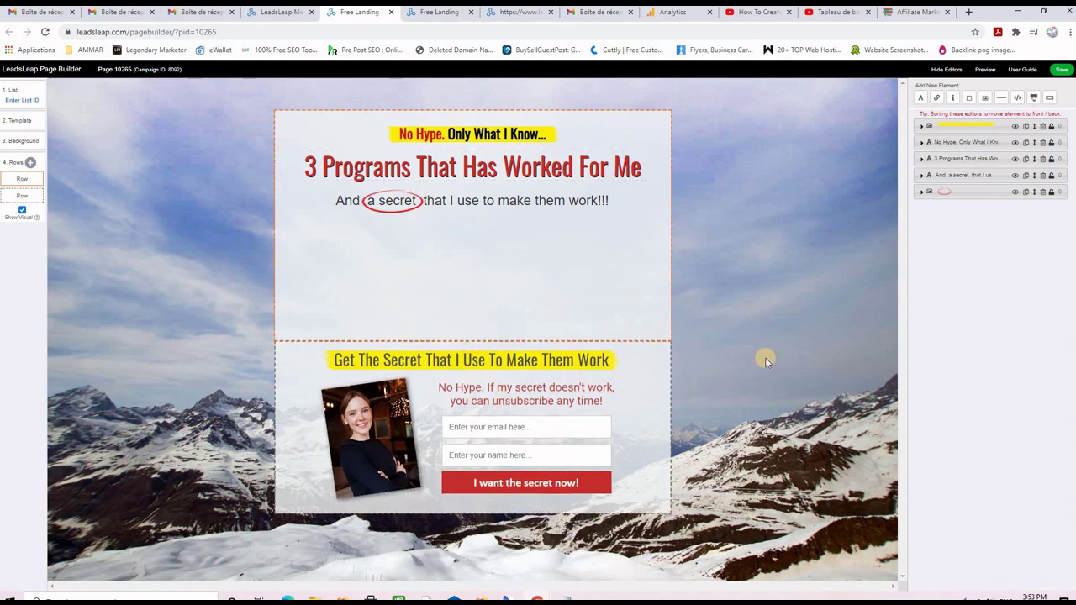
{"action": "left_click", "coordinate": [521, 11]}
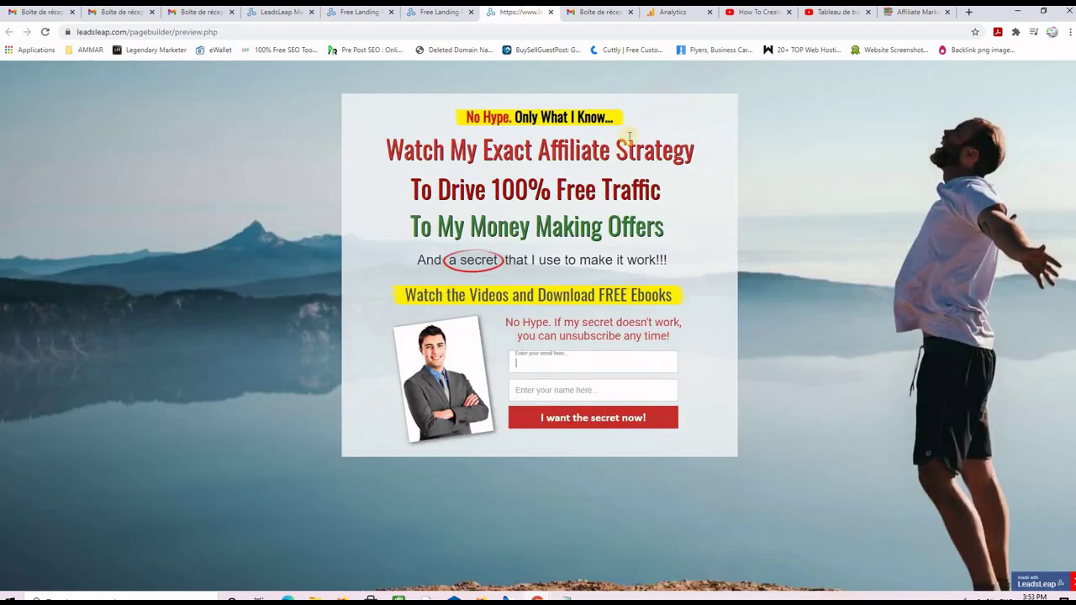
Return to the page editor and replace the headline with "Watch My Exact Affiliate Strategy" at a font size of 54 px.
{"action": "left_click", "coordinate": [351, 12]}
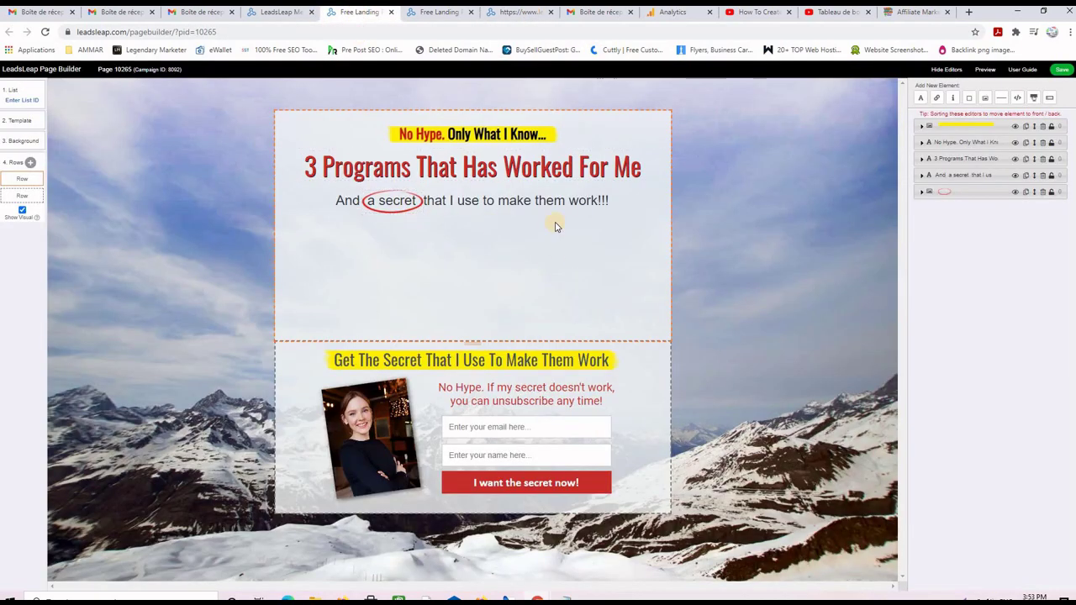
{"action": "left_click", "coordinate": [361, 176]}
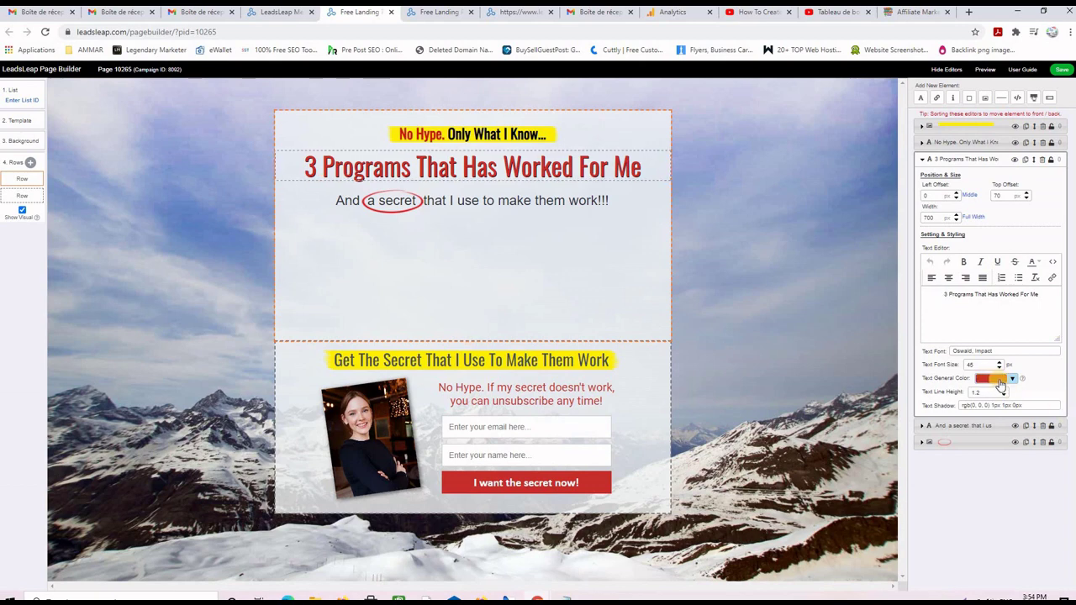
{"action": "left_click_drag", "start_coordinate": [1039, 294], "coordinate": [942, 296]}
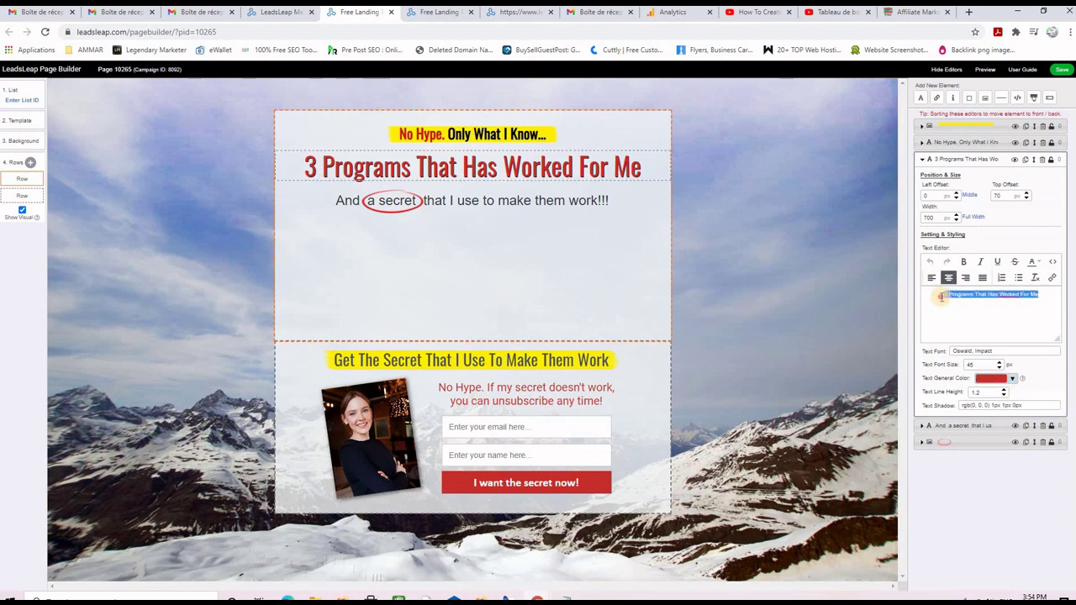
{"action": "right_click", "coordinate": [968, 297]}
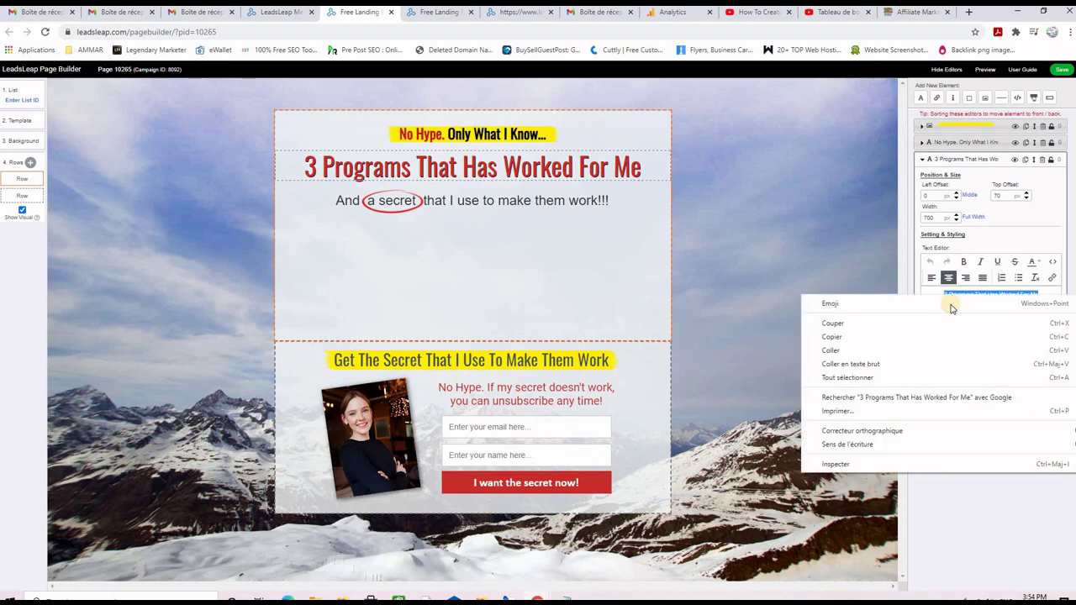
{"action": "left_click", "coordinate": [901, 340]}
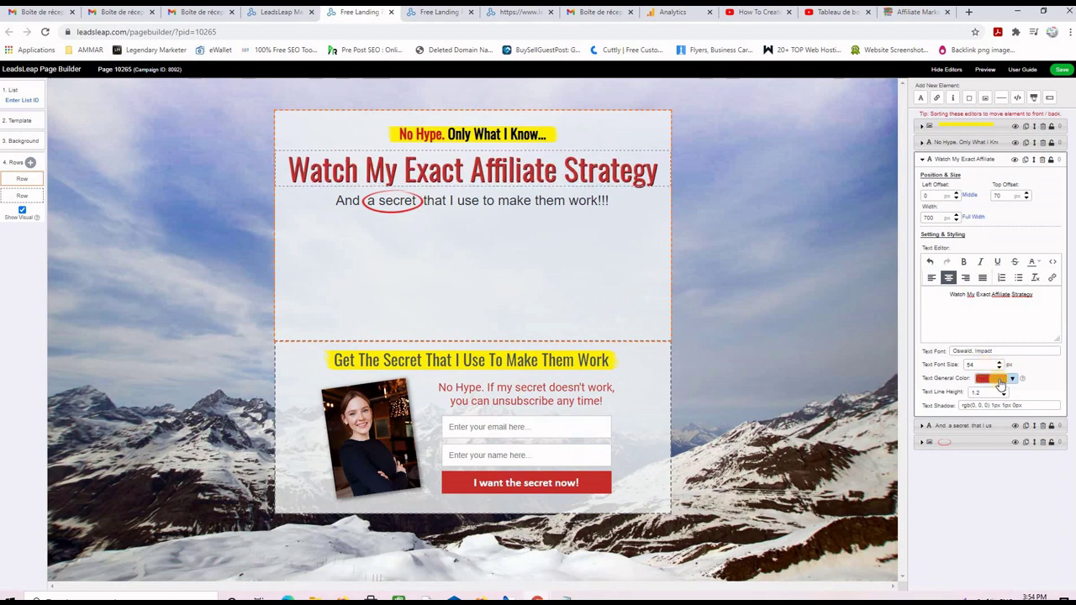
{"action": "left_click", "coordinate": [998, 380]}
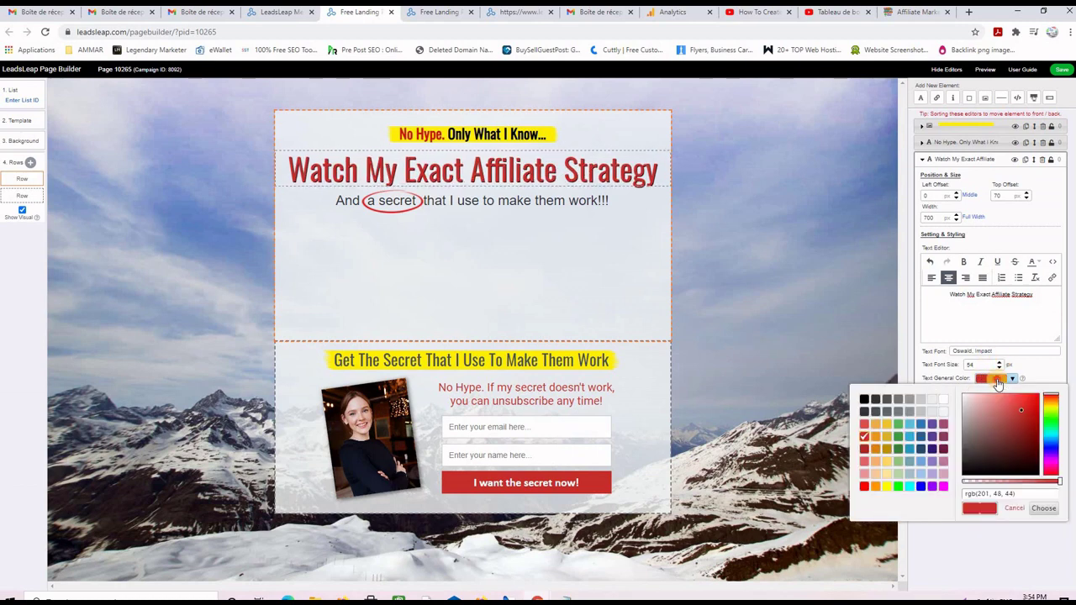
{"action": "left_click", "coordinate": [840, 327]}
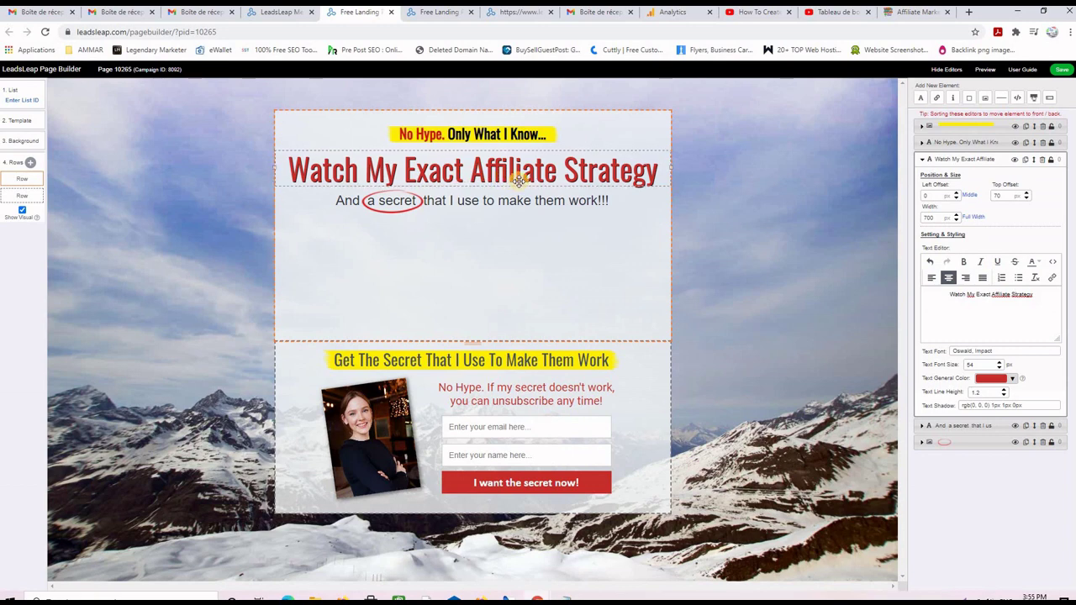
Move the "And a secret" line and its red circle down, and place a duplicate of the headline below the original.
{"action": "left_click_drag", "start_coordinate": [578, 203], "coordinate": [584, 276]}
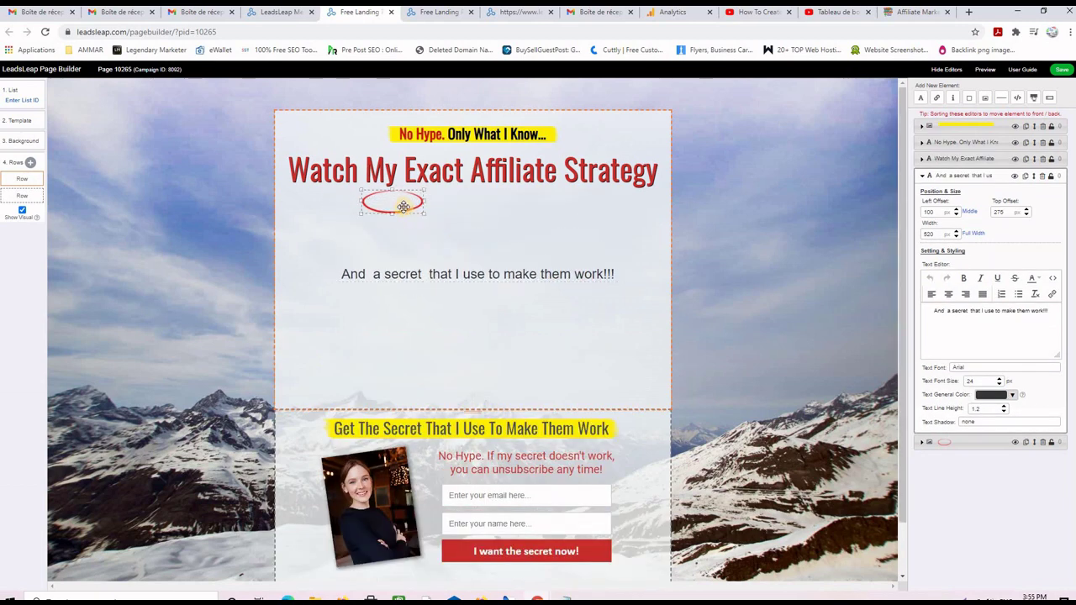
{"action": "left_click_drag", "start_coordinate": [396, 203], "coordinate": [407, 279]}
{"action": "left_click", "coordinate": [522, 172]}
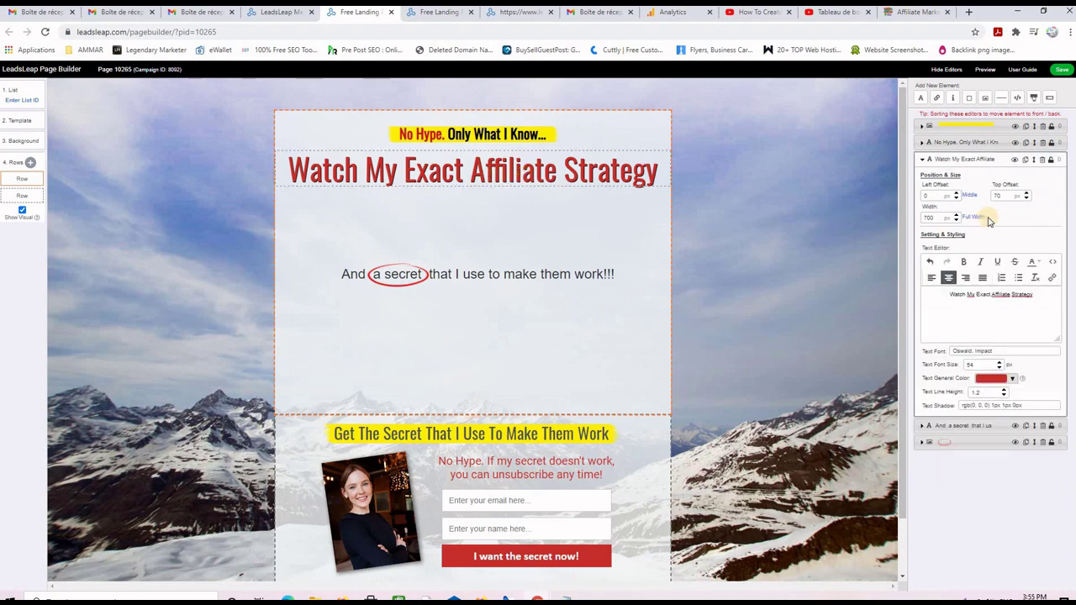
{"action": "left_click", "coordinate": [1026, 160]}
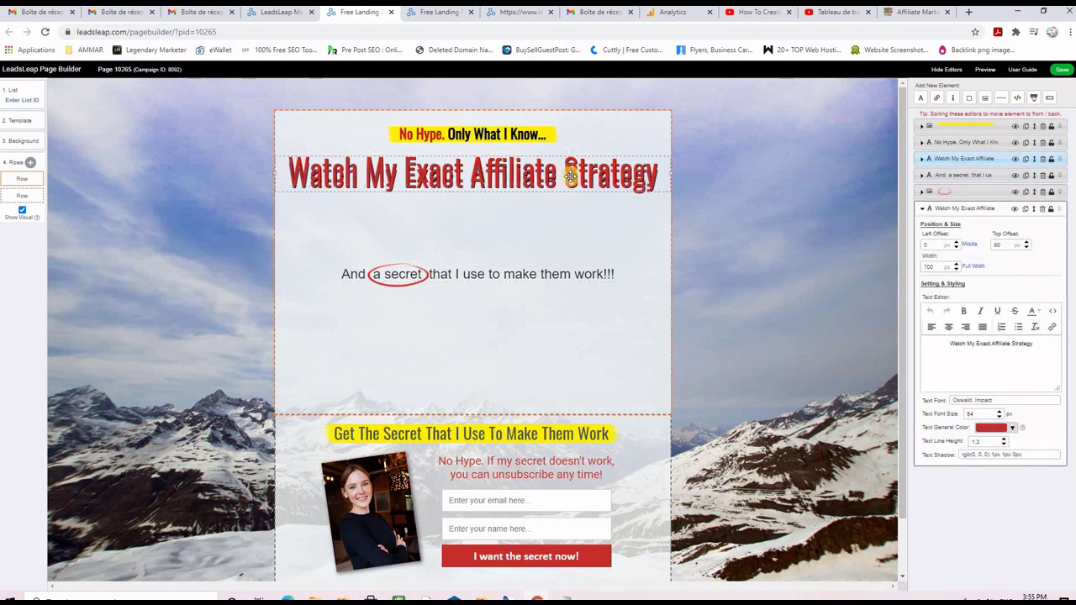
{"action": "left_click_drag", "start_coordinate": [563, 198], "coordinate": [571, 222]}
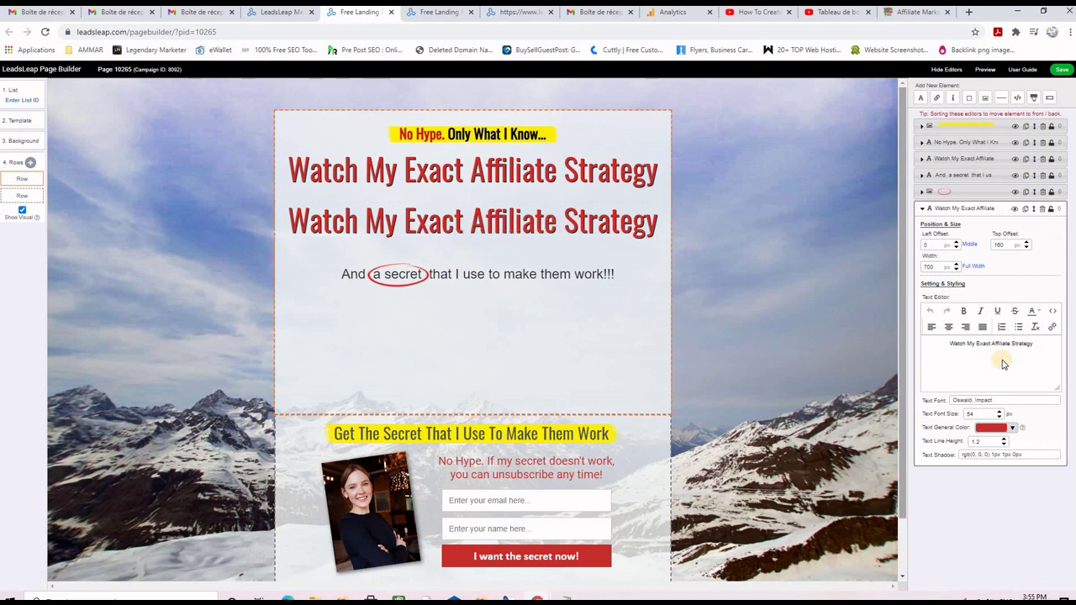
Change the duplicated headline's text to "To Drive 100% Free Traffic" and its color to dark purple, rgb(116, 27, 71).
{"action": "left_click_drag", "start_coordinate": [1033, 344], "coordinate": [944, 345]}
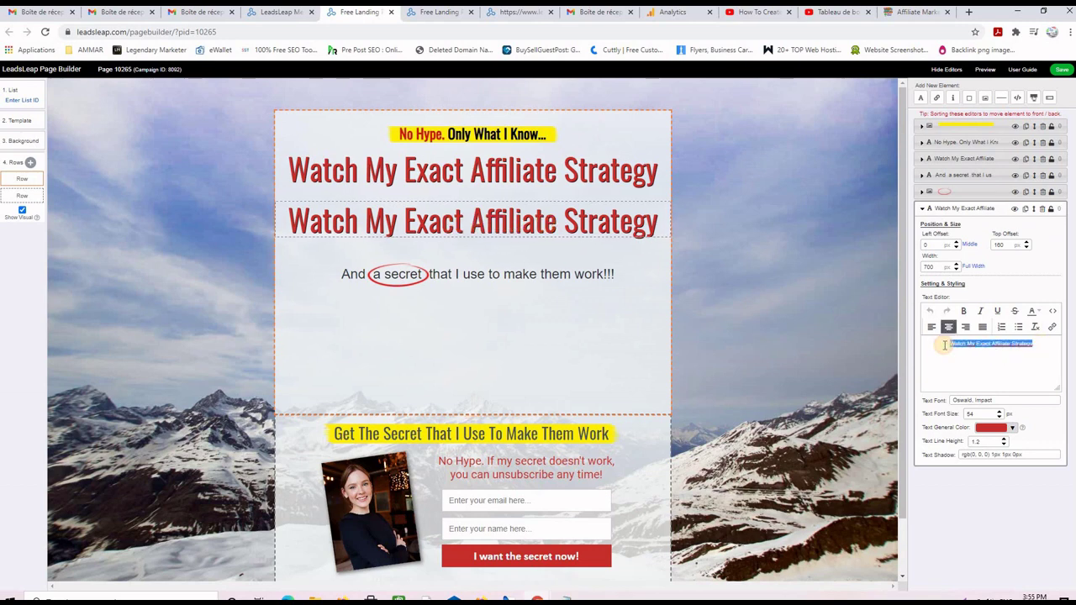
{"action": "type", "text": "To Drive 100% Free Traffic"}
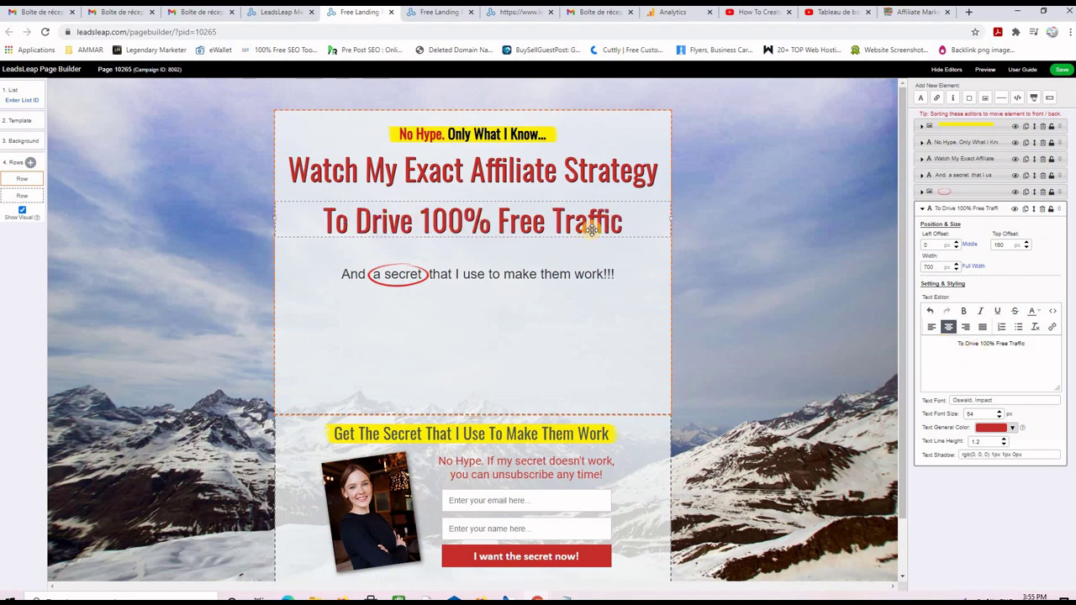
{"action": "left_click", "coordinate": [997, 430]}
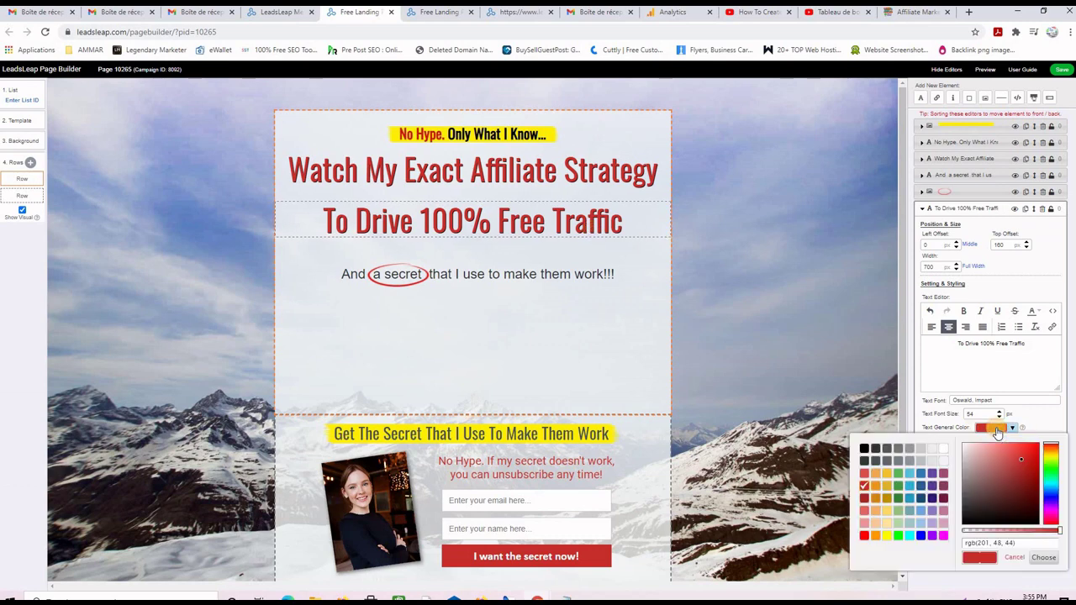
{"action": "left_click", "coordinate": [921, 498]}
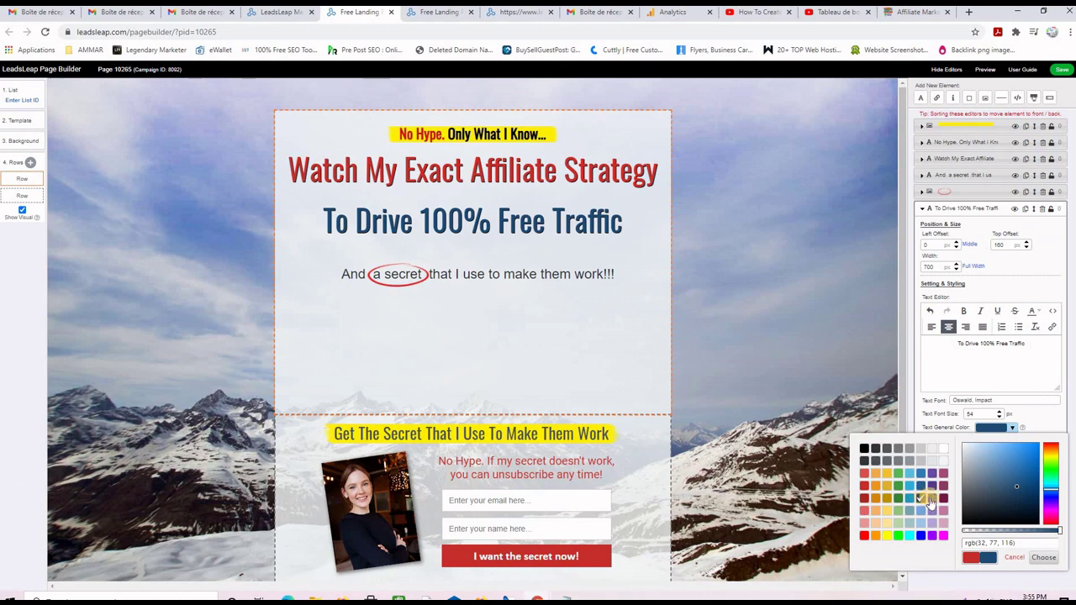
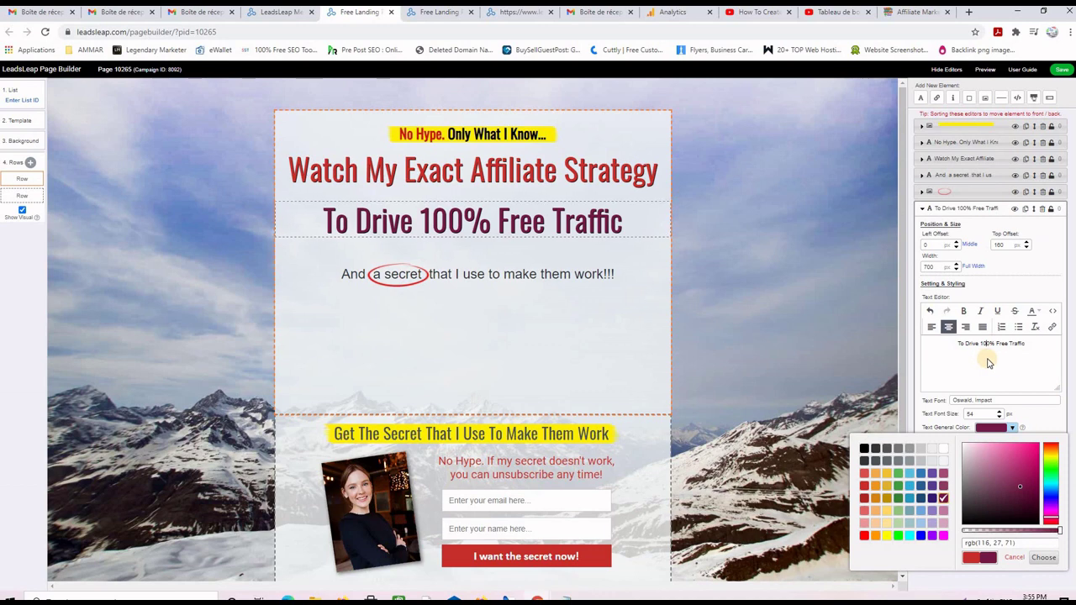
Copy the "To My Money Making Offers" line from the finished sample page and return to the page editor.
{"action": "left_click", "coordinate": [531, 13]}
{"action": "left_click_drag", "start_coordinate": [414, 225], "coordinate": [675, 230]}
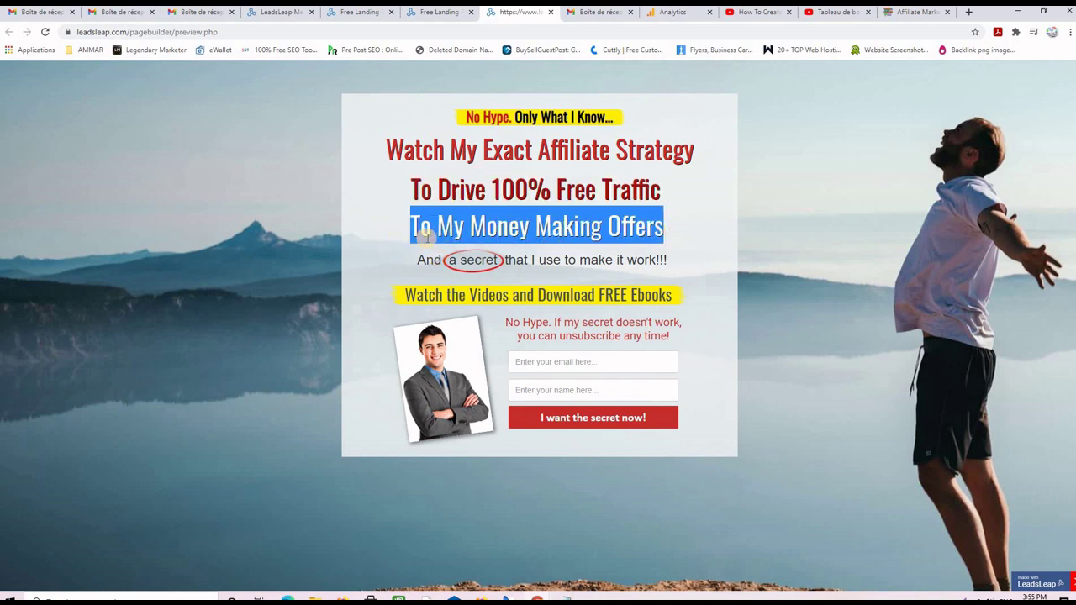
{"action": "left_click", "coordinate": [489, 227]}
{"action": "left_click_drag", "start_coordinate": [654, 228], "coordinate": [412, 225]}
{"action": "right_click", "coordinate": [429, 228]}
{"action": "left_click", "coordinate": [445, 235]}
{"action": "left_click", "coordinate": [360, 11]}
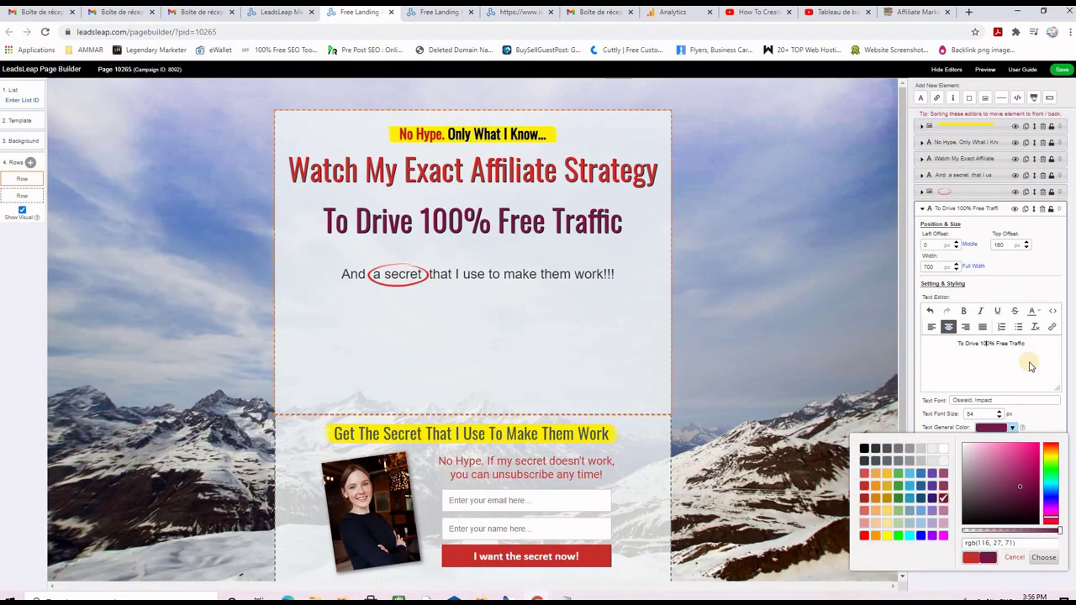
Move the "And a secret" line and its circle further down, and place a duplicate of the purple "To Drive 100% Free Traffic" line above them.
{"action": "left_click_drag", "start_coordinate": [507, 283], "coordinate": [509, 315]}
{"action": "left_click_drag", "start_coordinate": [404, 289], "coordinate": [406, 320]}
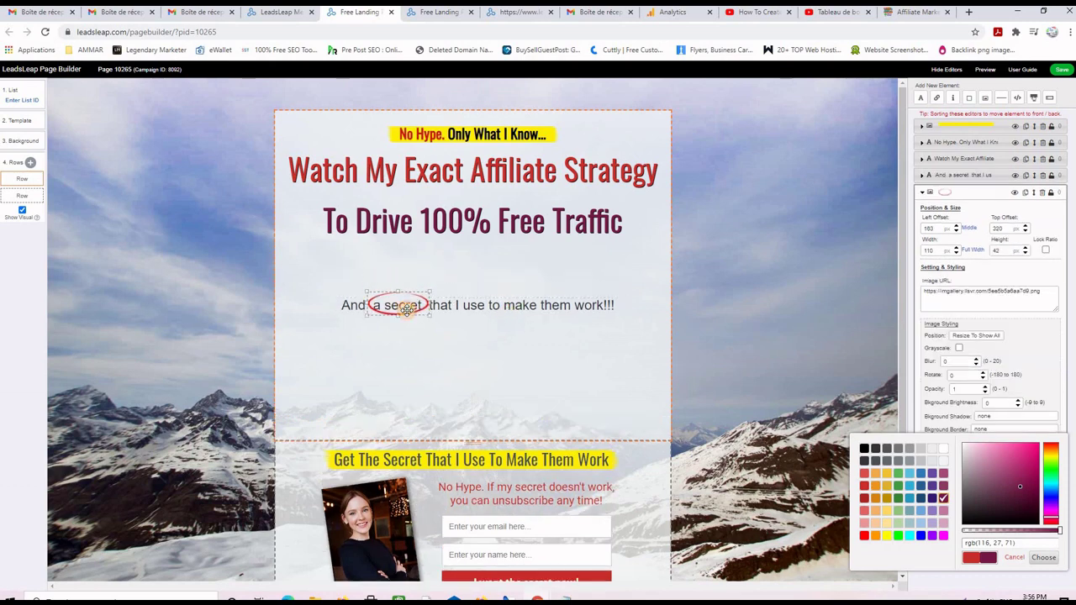
{"action": "left_click", "coordinate": [488, 226]}
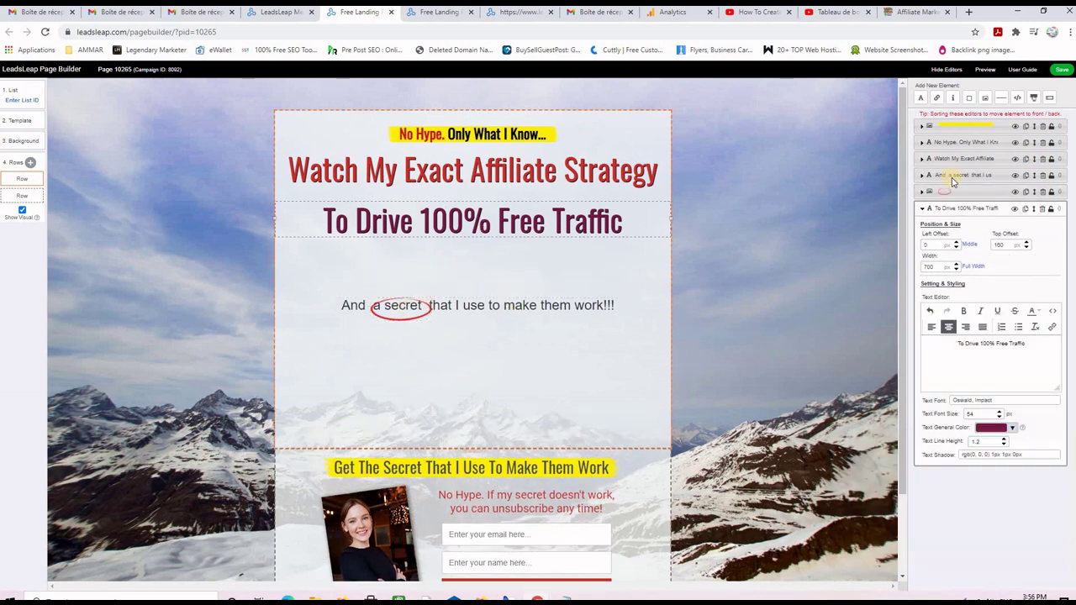
{"action": "left_click", "coordinate": [1027, 210]}
{"action": "left_click_drag", "start_coordinate": [564, 228], "coordinate": [567, 268]}
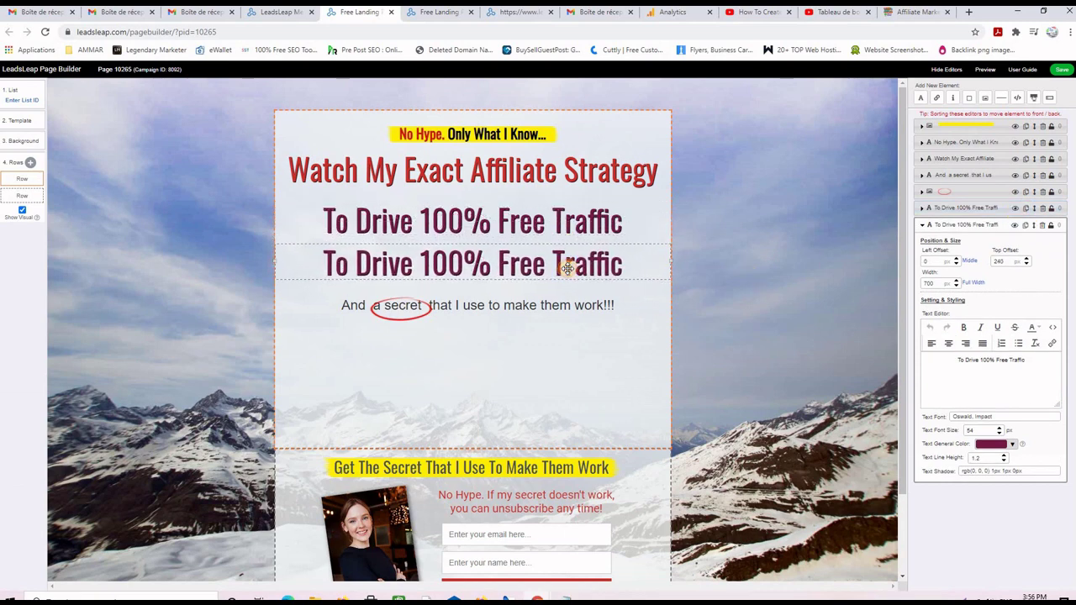
Try to replace the text of the lower "To Drive 100% Free Traffic" line with the copied sample text.
{"action": "triple_click", "coordinate": [964, 359]}
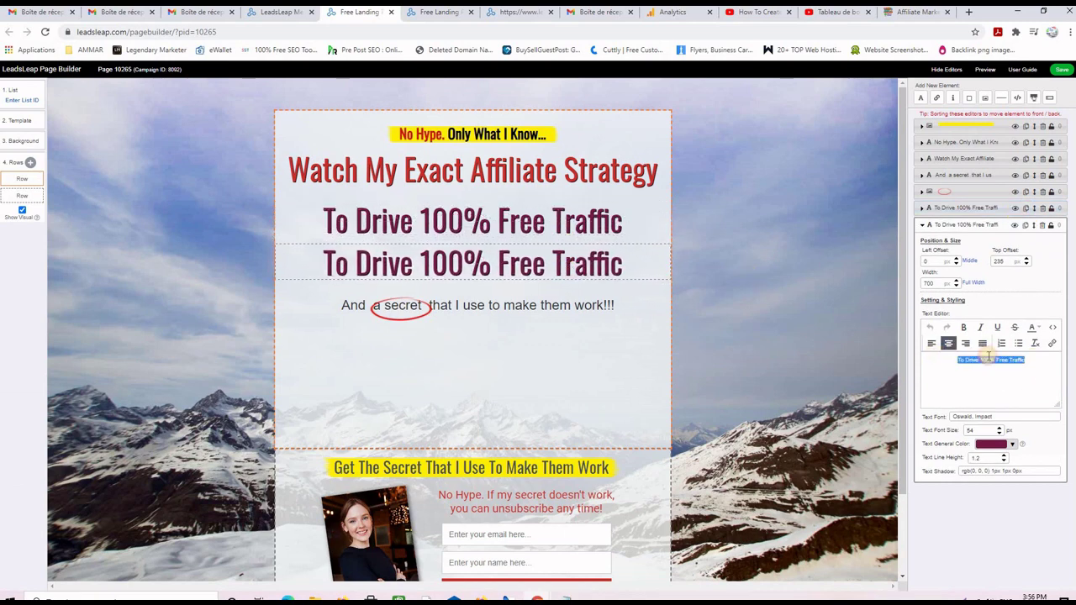
{"action": "right_click", "coordinate": [993, 362]}
{"action": "left_click", "coordinate": [924, 400]}
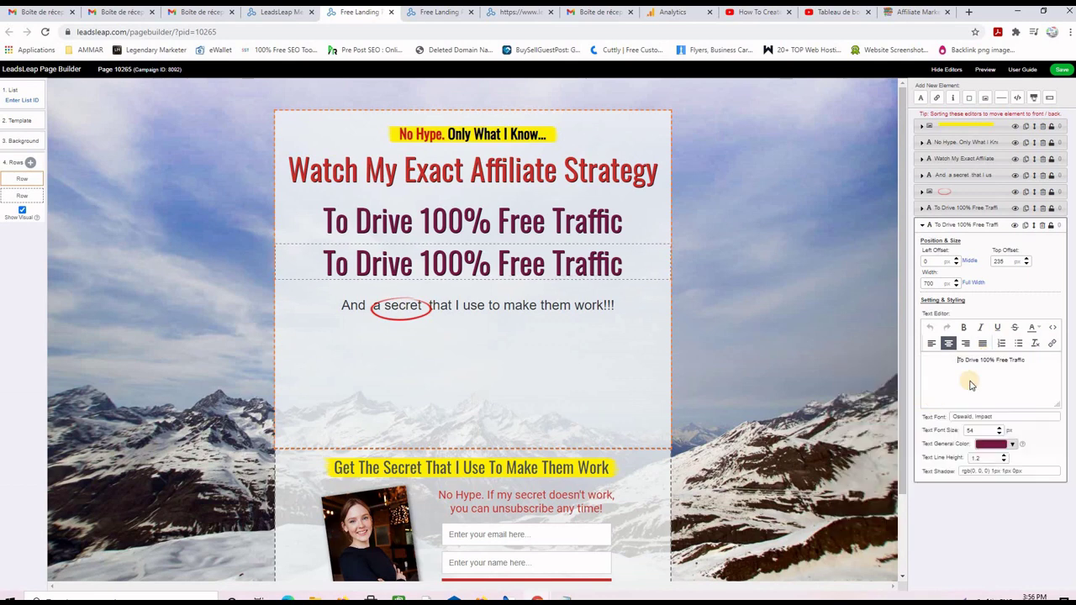
Copy "To My Money Making Offers" from the finished sample page and replace the lower "To Drive 100% Free Traffic" text with it.
{"action": "left_click", "coordinate": [521, 12]}
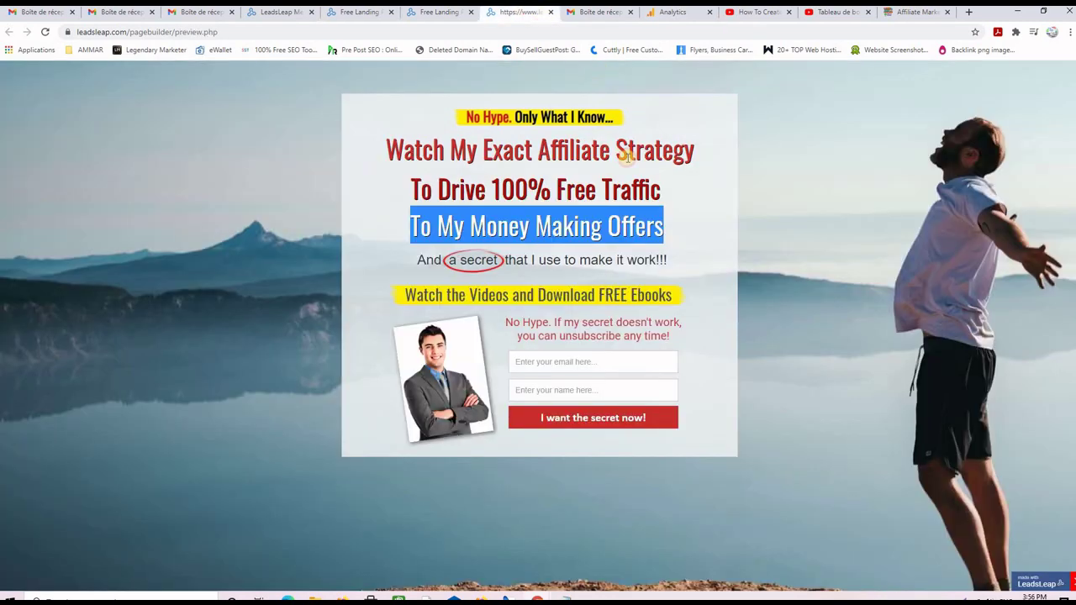
{"action": "right_click", "coordinate": [611, 229]}
{"action": "left_click", "coordinate": [643, 241]}
{"action": "left_click", "coordinate": [358, 12]}
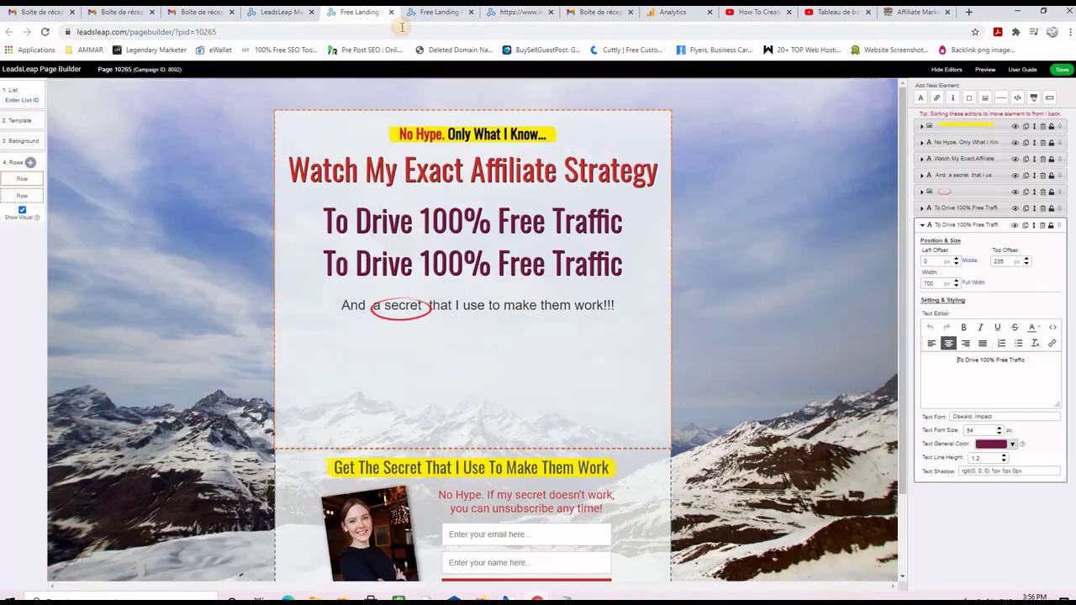
{"action": "left_click_drag", "start_coordinate": [1027, 359], "coordinate": [906, 357]}
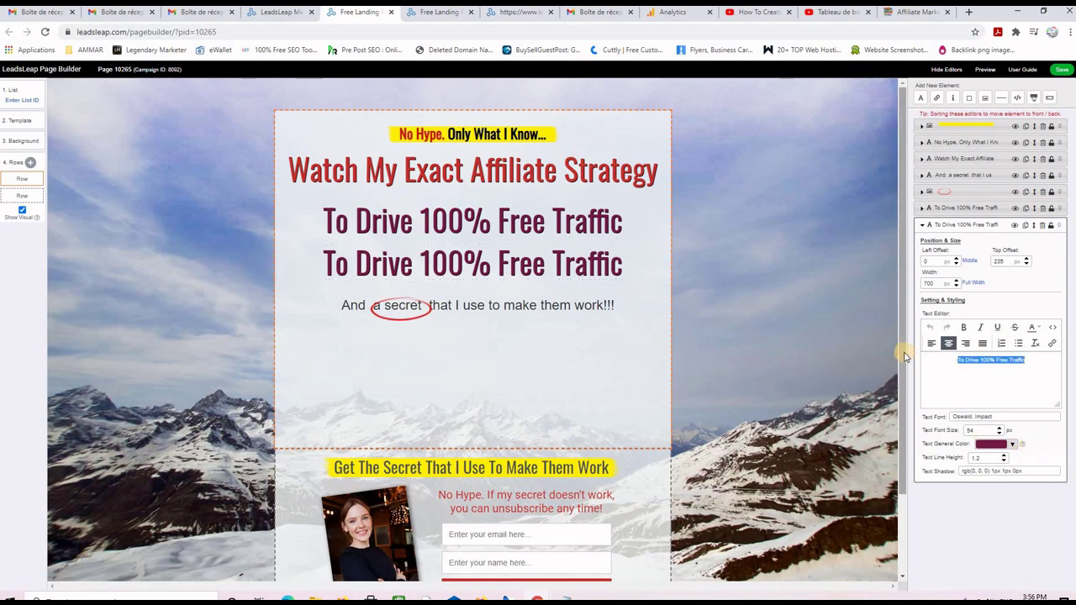
{"action": "key", "text": "ctrl+v"}
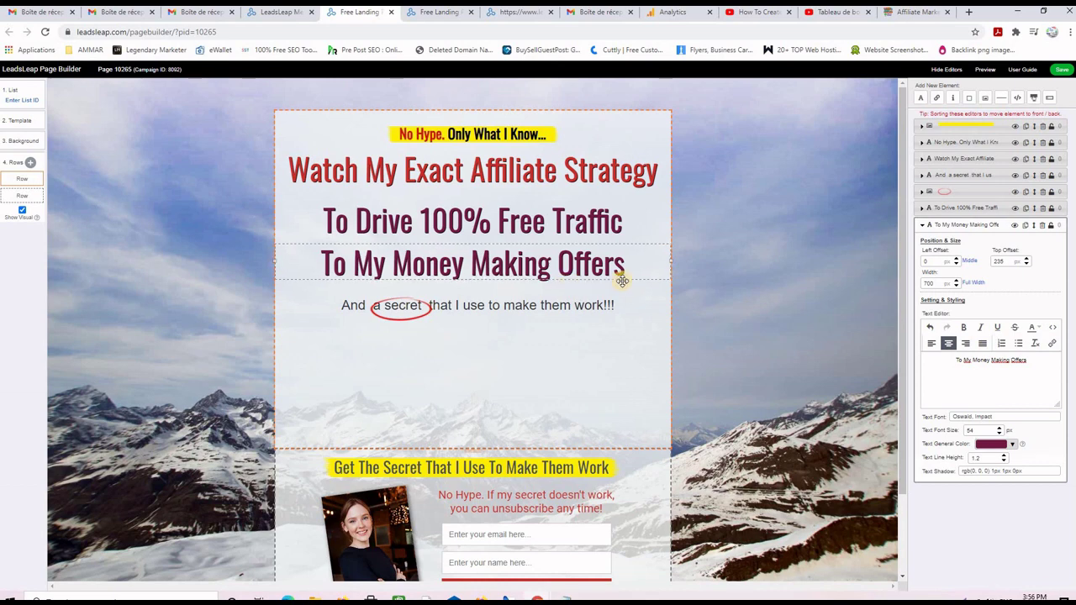
Try bright red for the "To My Money Making Offers" line and settle on dark green as its text color.
{"action": "left_click", "coordinate": [994, 445]}
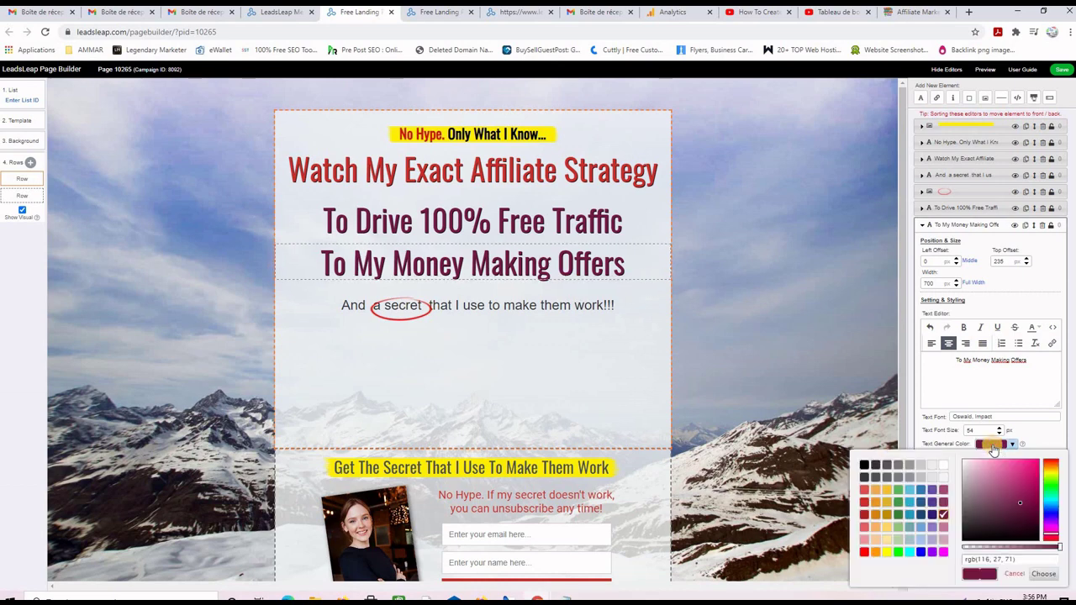
{"action": "left_click", "coordinate": [864, 553]}
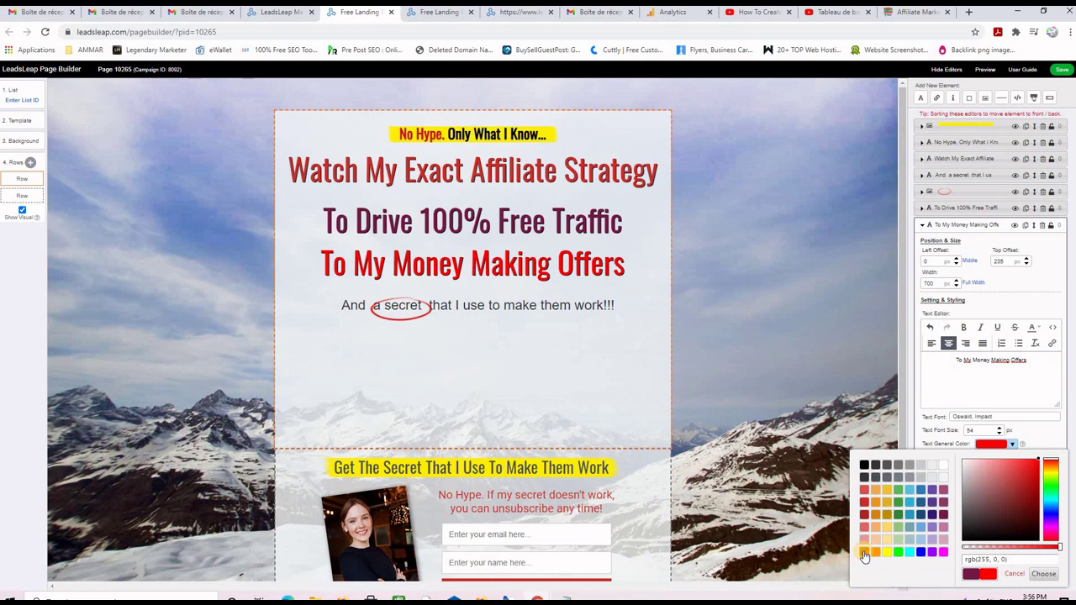
{"action": "left_click", "coordinate": [898, 515]}
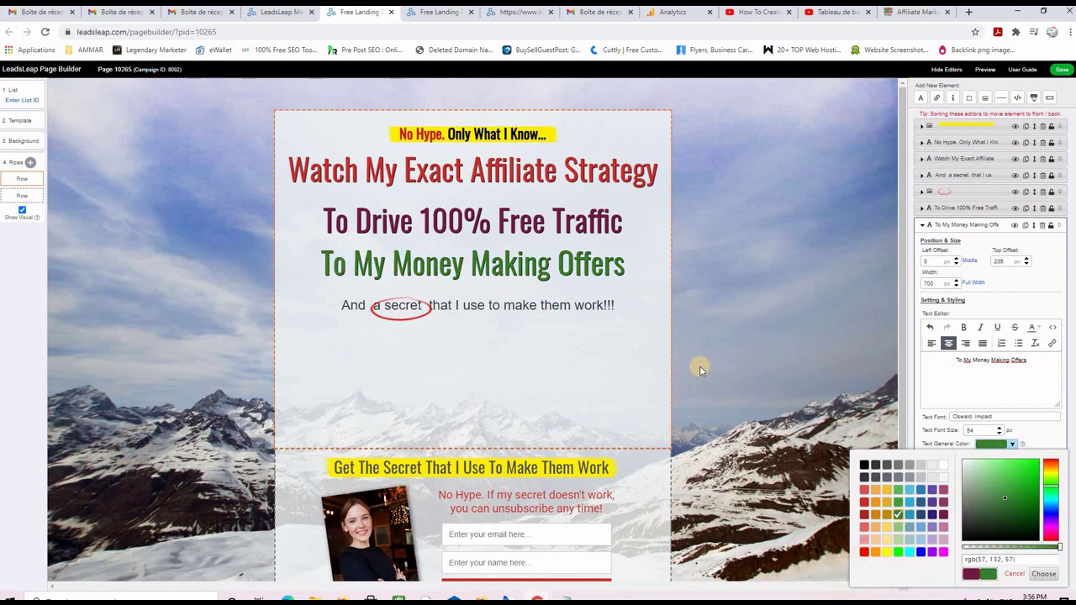
{"action": "left_click", "coordinate": [517, 199]}
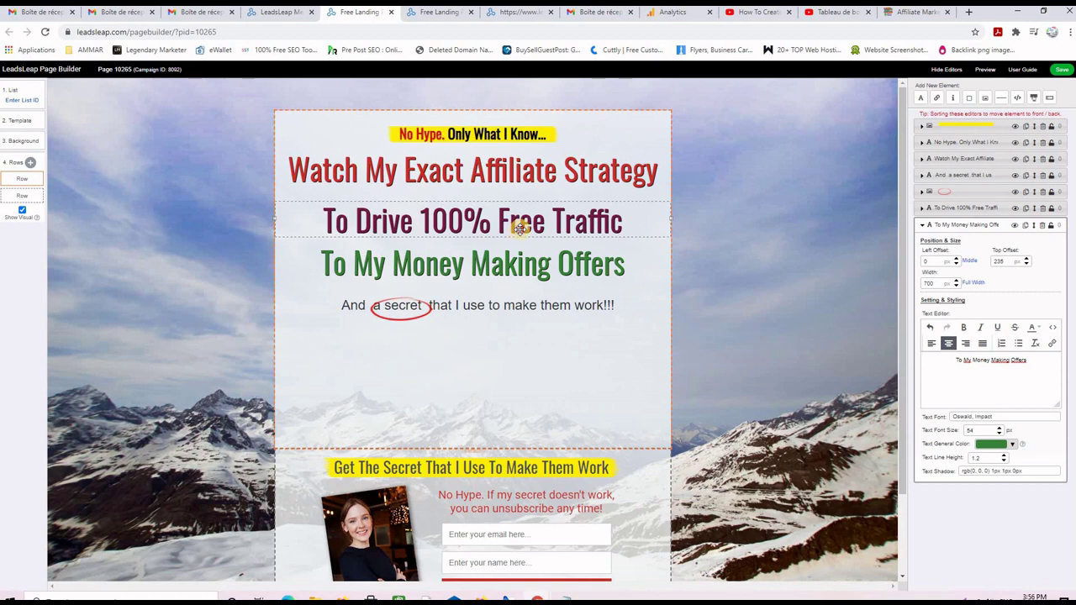
Enlarge the "To Drive 100% Free Traffic" line to a font size of 61 px and move it slightly up toward the headline.
{"action": "left_click", "coordinate": [517, 225]}
{"action": "left_click", "coordinate": [1000, 413]}
{"action": "left_click", "coordinate": [999, 412]}
{"action": "left_click", "coordinate": [999, 413]}
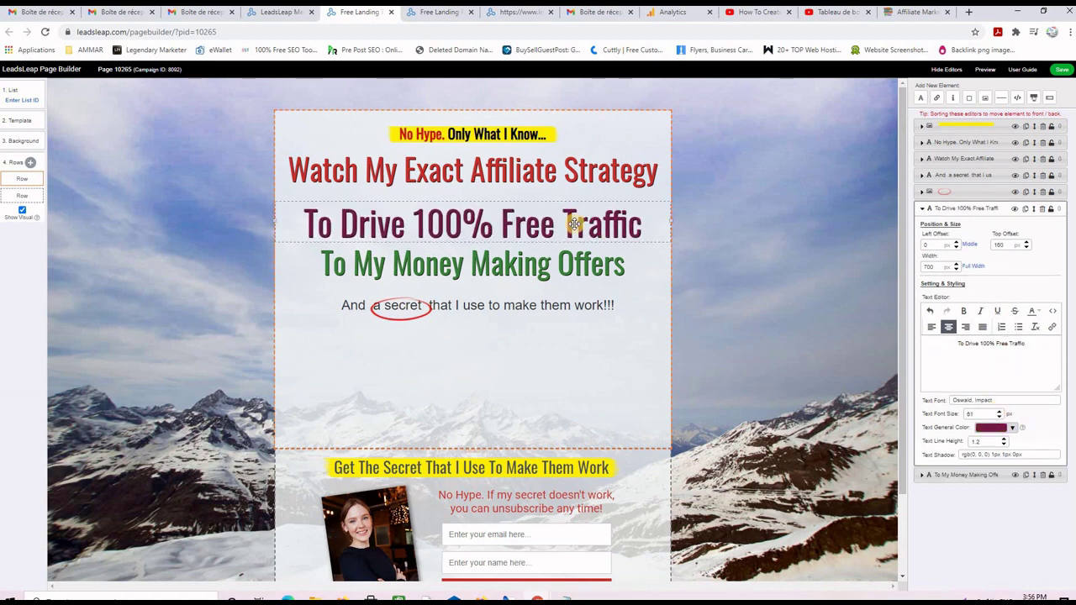
Reposition the red circle around "a secret" and shorten the heading row so it ends just below that line.
{"action": "left_click", "coordinate": [469, 315]}
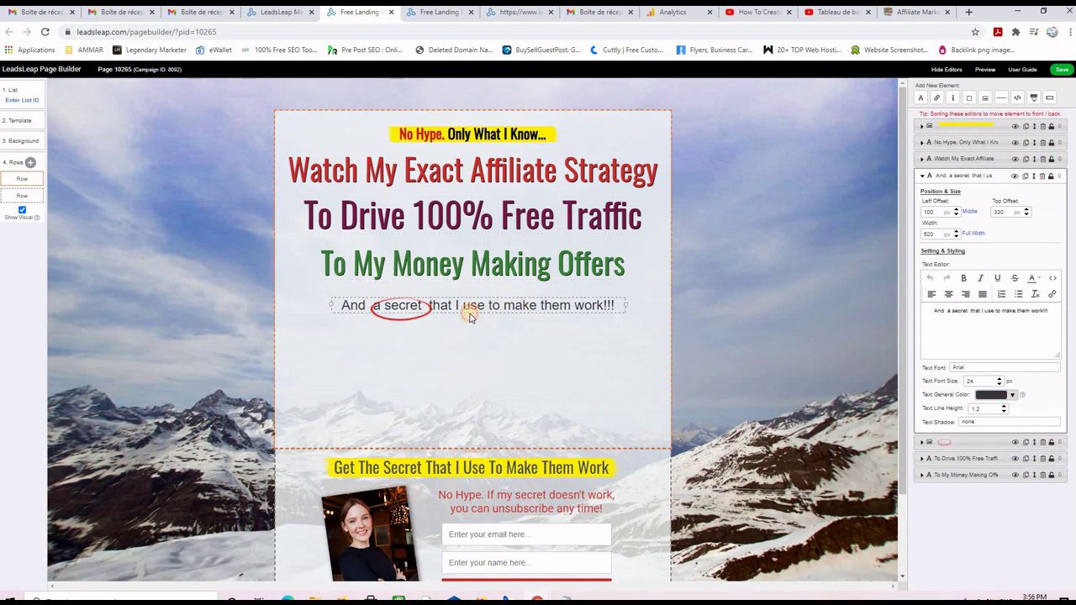
{"action": "left_click", "coordinate": [406, 318]}
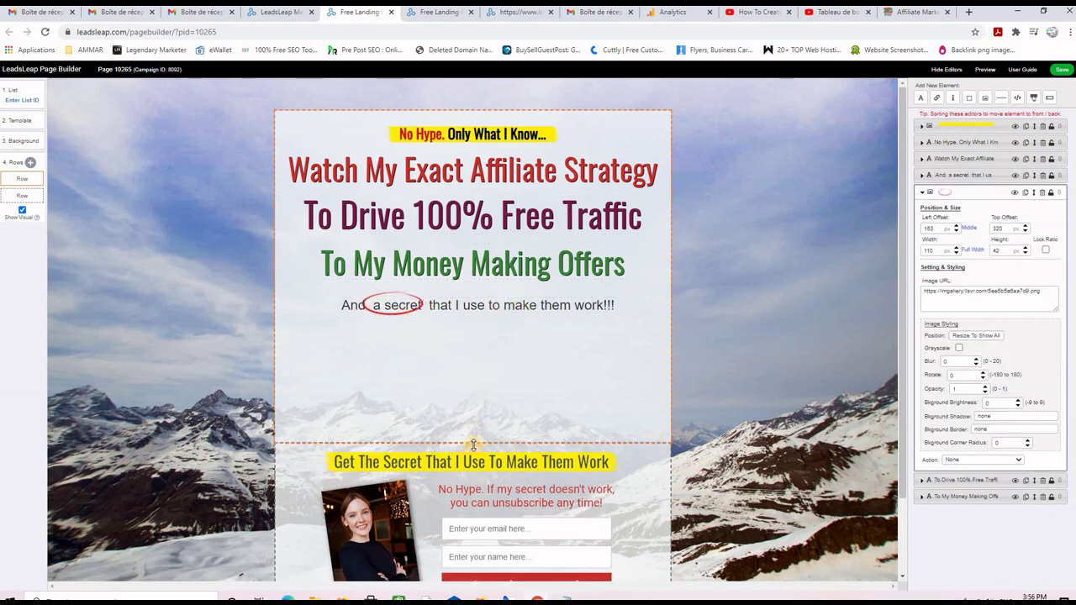
{"action": "left_click_drag", "start_coordinate": [473, 442], "coordinate": [479, 334]}
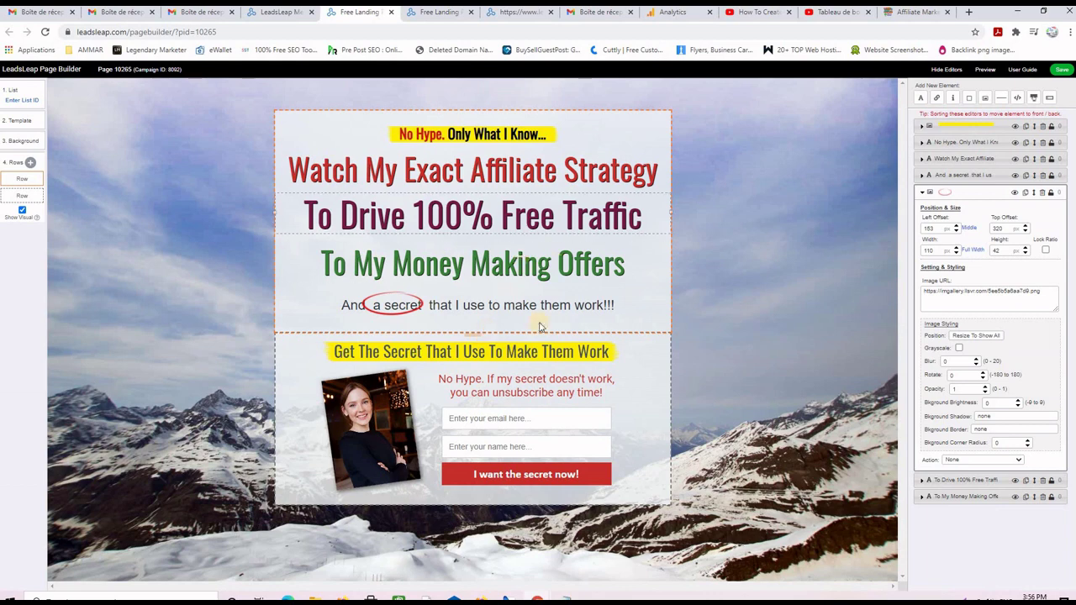
Duplicate the yellow highlight behind "No Hype. Only What I Know..." and move the copy down onto the "100% Free Traffic" line.
{"action": "left_click", "coordinate": [697, 158]}
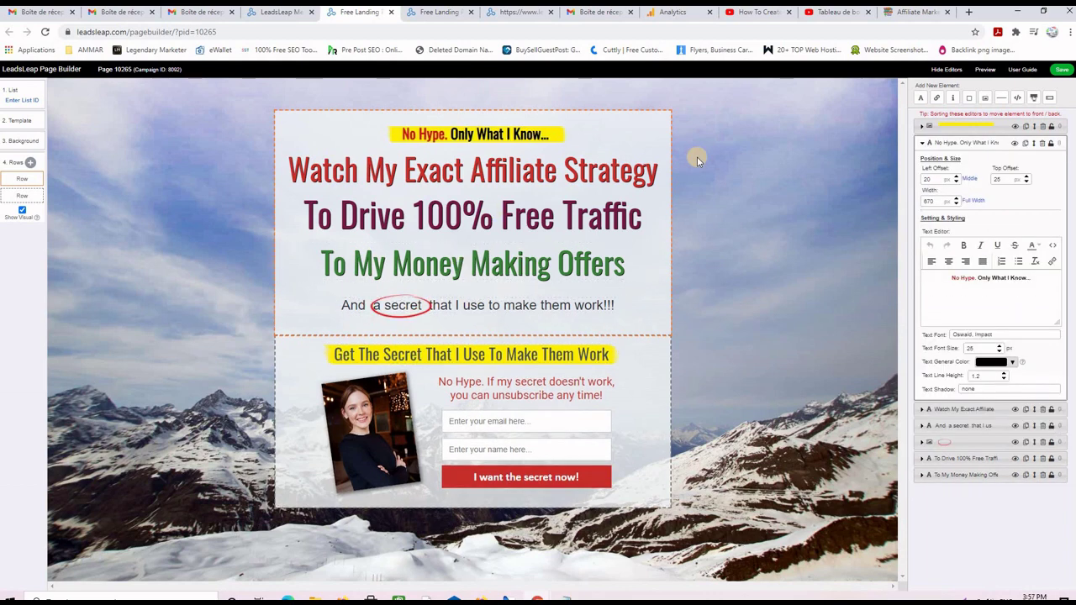
{"action": "left_click_drag", "start_coordinate": [530, 142], "coordinate": [548, 128]}
{"action": "left_click", "coordinate": [548, 128]}
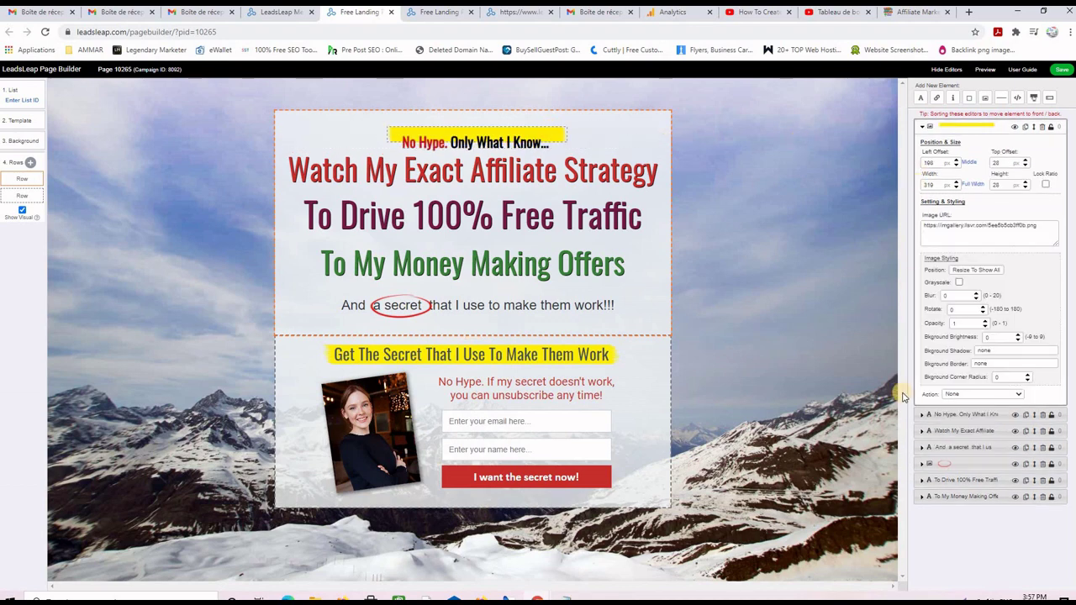
{"action": "left_click", "coordinate": [1027, 127]}
{"action": "mouse_move", "coordinate": [557, 142]}
{"action": "left_mouse_down"}
{"action": "mouse_move", "coordinate": [557, 206]}
{"action": "mouse_move", "coordinate": [553, 154]}
{"action": "left_mouse_up"}
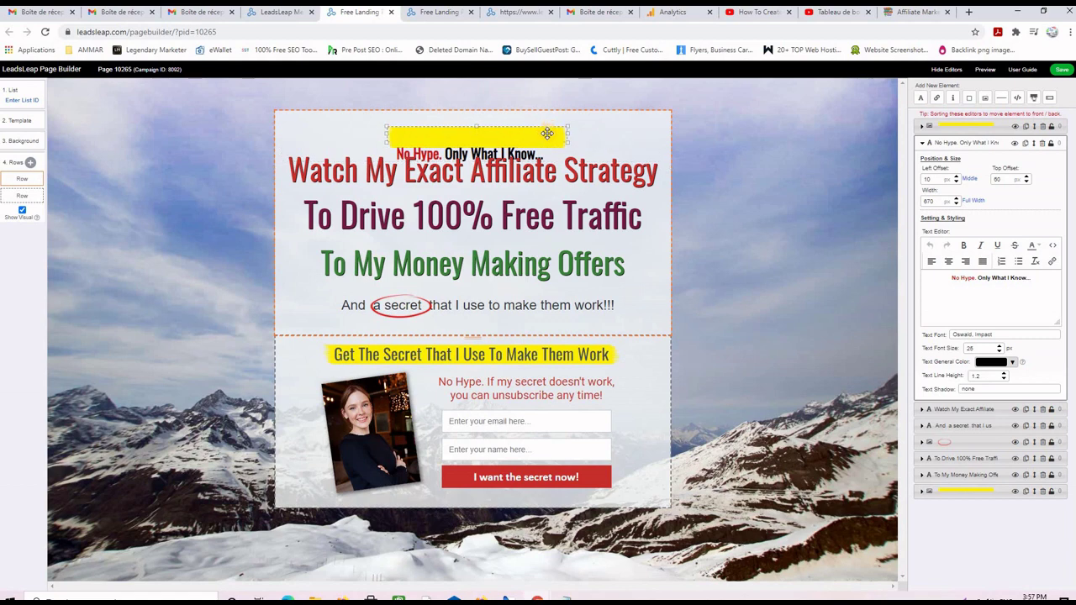
{"action": "left_click", "coordinate": [547, 133]}
{"action": "mouse_move", "coordinate": [567, 190]}
{"action": "left_mouse_down"}
{"action": "mouse_move", "coordinate": [566, 215]}
{"action": "mouse_move", "coordinate": [566, 200]}
{"action": "left_mouse_up"}
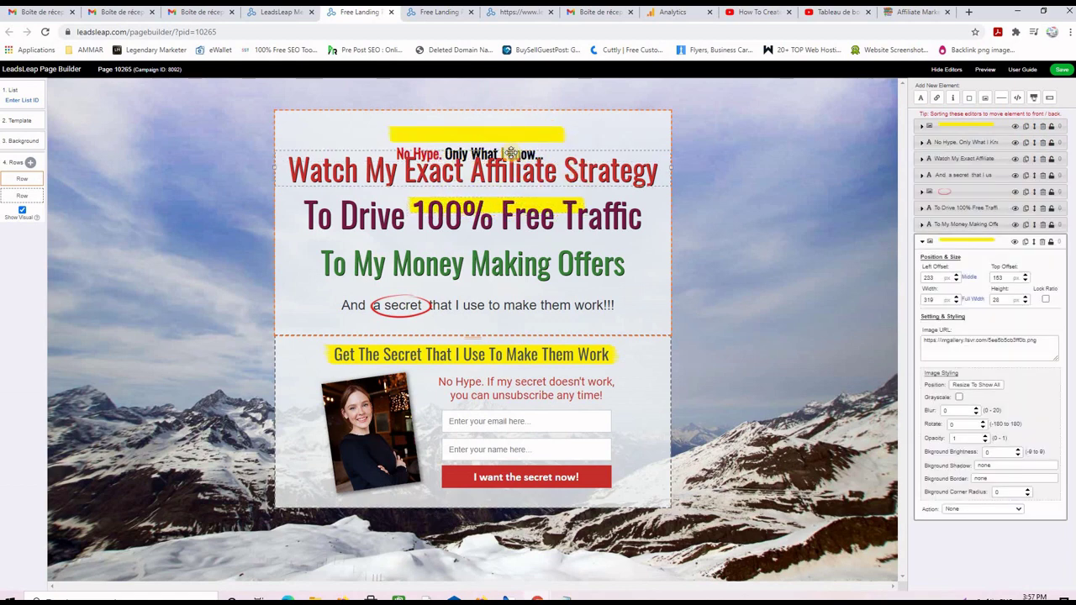
Move the "No Hype. Only What I Know..." text back onto its original yellow highlight above the headline.
{"action": "left_click_drag", "start_coordinate": [457, 150], "coordinate": [458, 135]}
{"action": "left_click", "coordinate": [463, 172]}
{"action": "left_click_drag", "start_coordinate": [463, 171], "coordinate": [465, 187]}
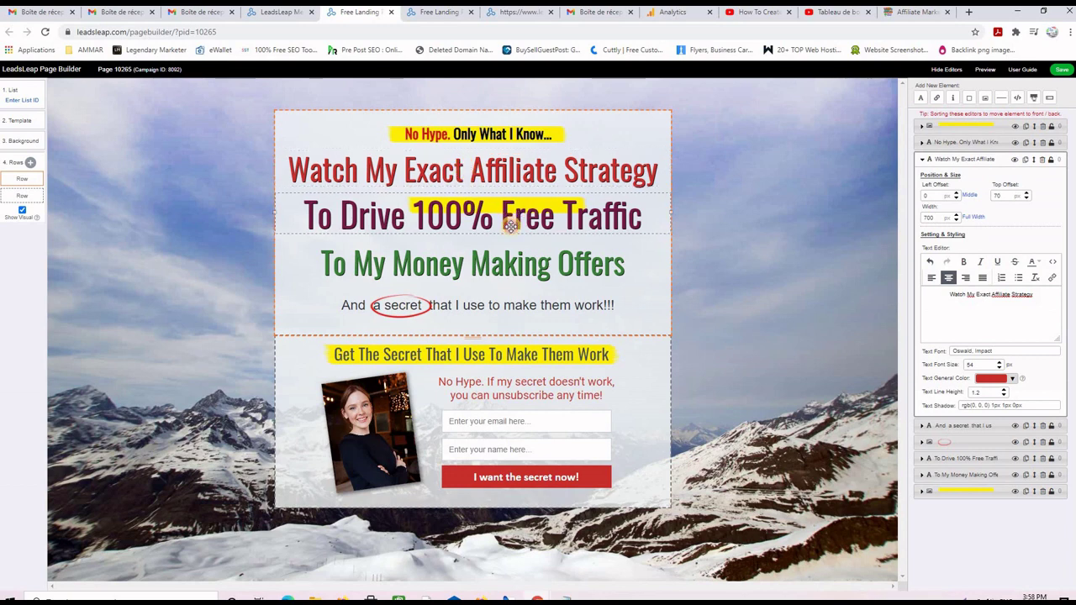
Enlarge the copied highlight to about 419 px wide and make it taller, and align the "To Drive 100% Free Traffic" line with it behind "100% Free Traffic".
{"action": "left_click_drag", "start_coordinate": [510, 221], "coordinate": [518, 218]}
{"action": "left_click", "coordinate": [522, 198]}
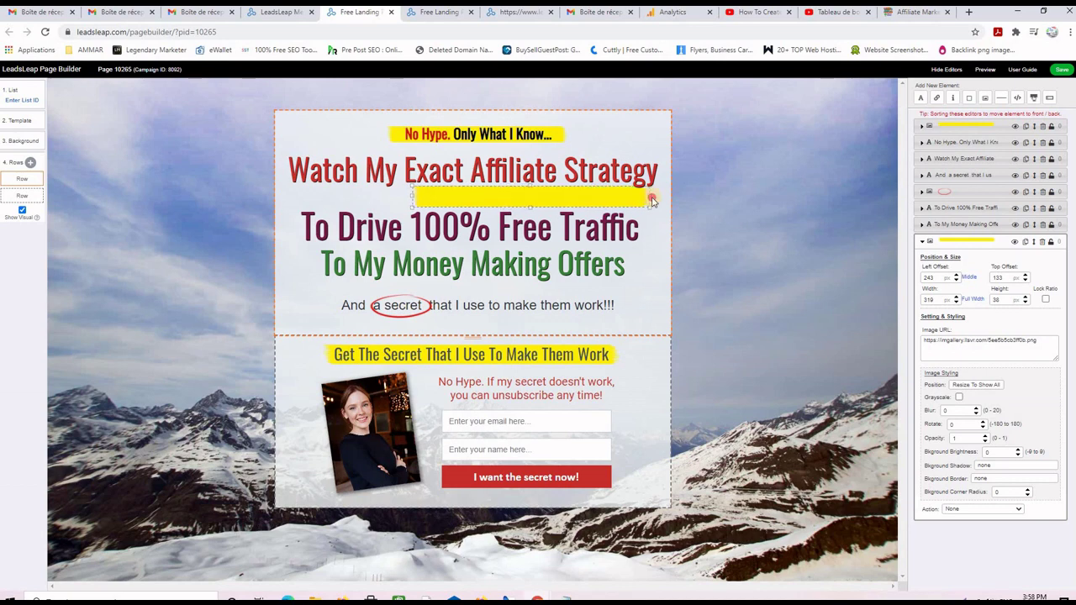
{"action": "mouse_move", "coordinate": [546, 223]}
{"action": "left_mouse_down"}
{"action": "mouse_move", "coordinate": [565, 281]}
{"action": "mouse_move", "coordinate": [561, 325]}
{"action": "mouse_move", "coordinate": [534, 231]}
{"action": "mouse_move", "coordinate": [544, 243]}
{"action": "left_mouse_up"}
{"action": "left_click", "coordinate": [543, 219]}
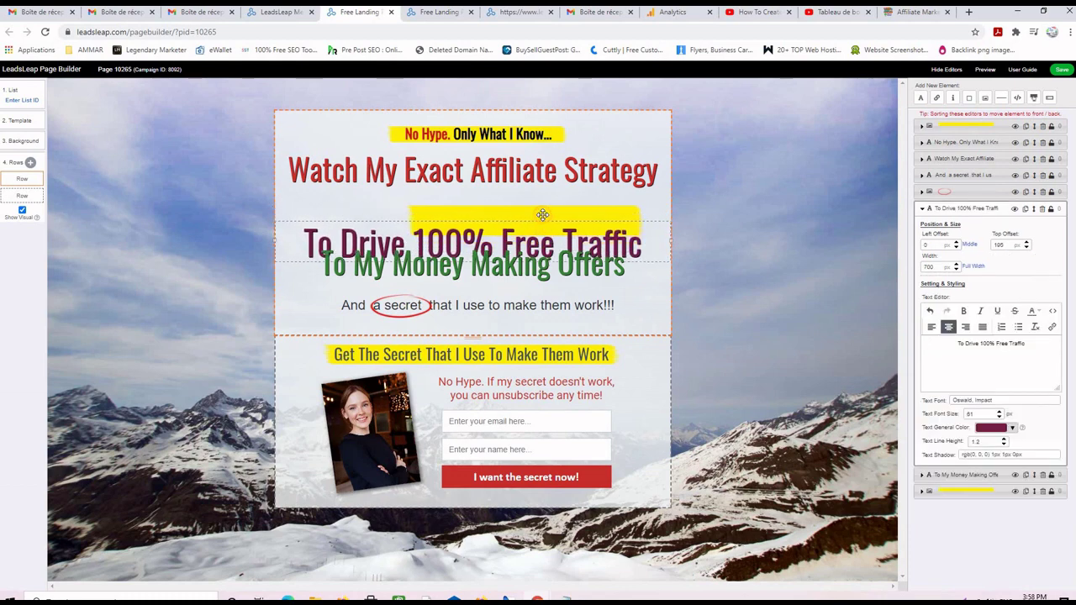
{"action": "left_click", "coordinate": [531, 208]}
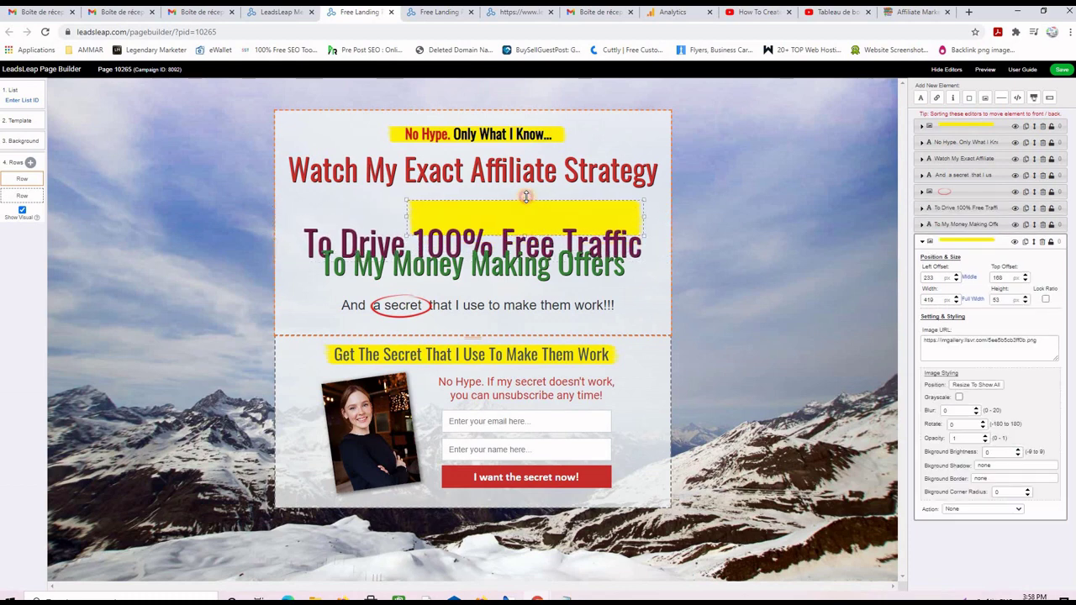
{"action": "left_click_drag", "start_coordinate": [511, 230], "coordinate": [510, 212]}
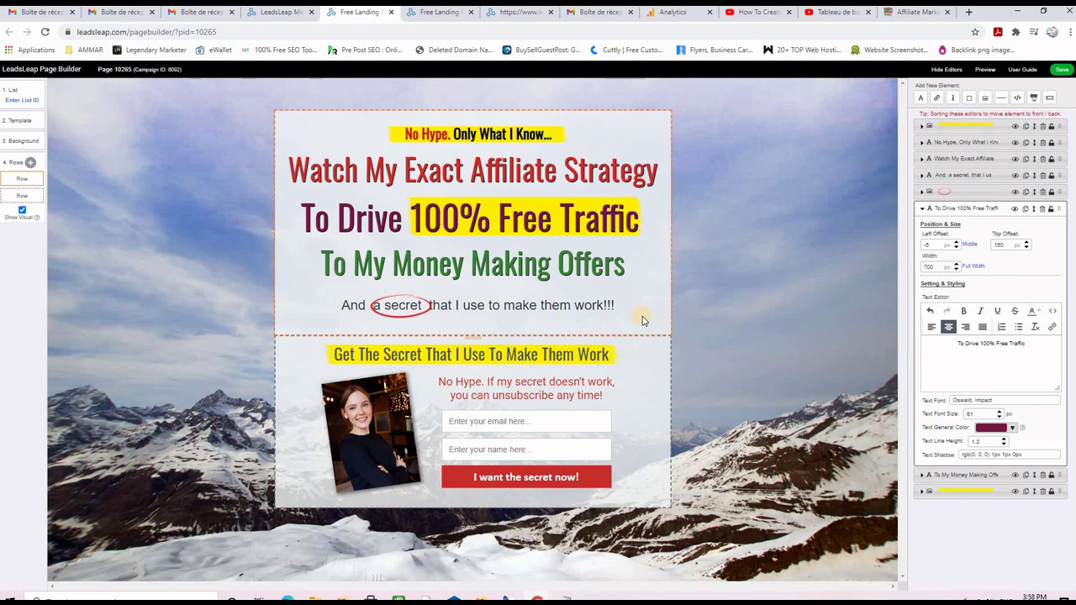
Browse the portrait images and replace the woman's photo beside the opt-in form with the suited businessman picture from My Gallery.
{"action": "left_click", "coordinate": [565, 354]}
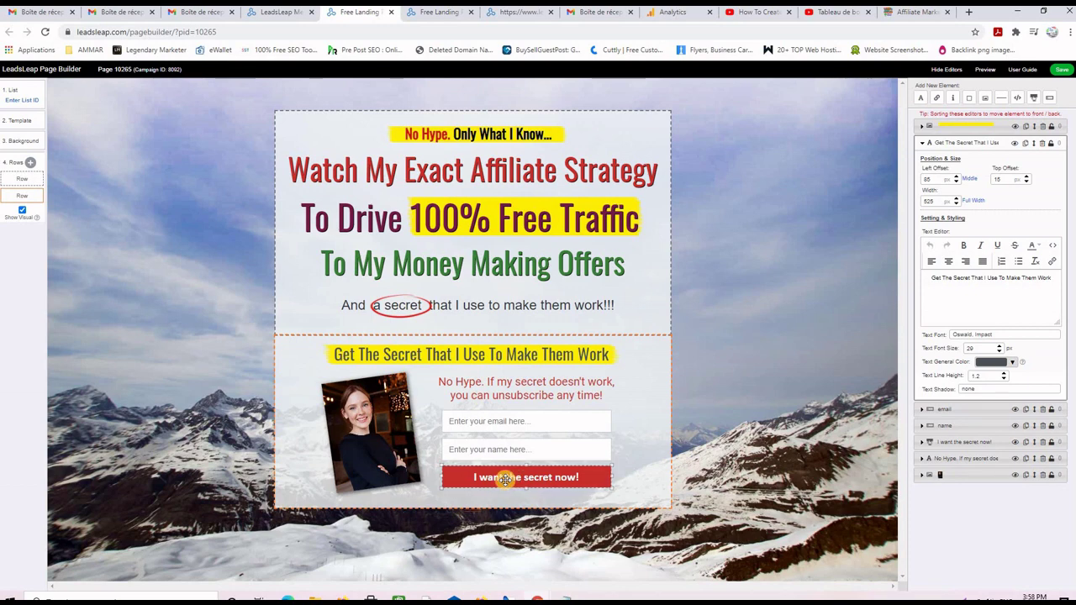
{"action": "left_click", "coordinate": [374, 432]}
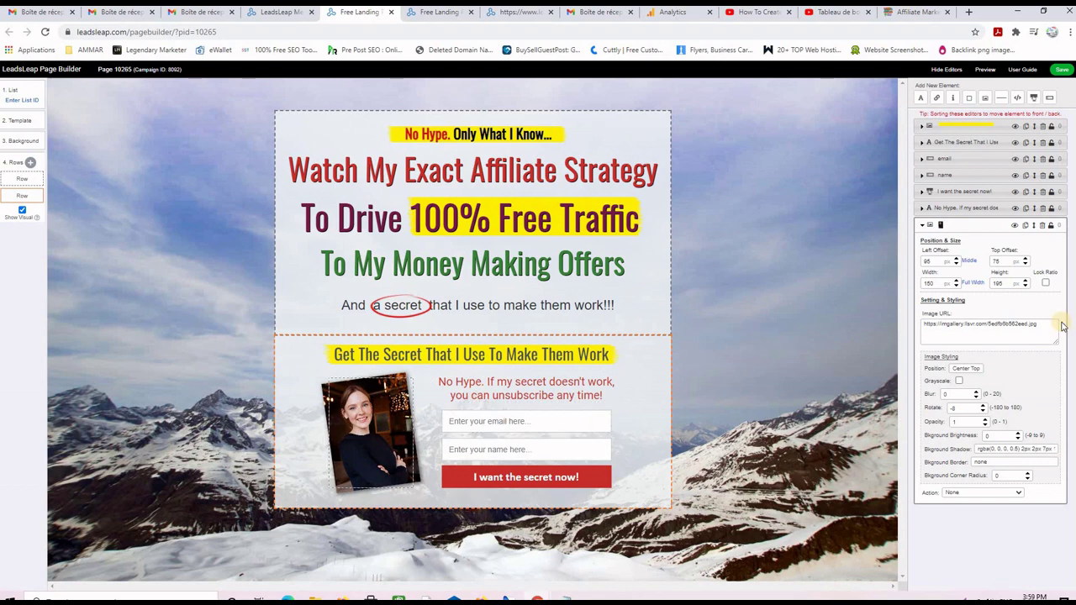
{"action": "left_click_drag", "start_coordinate": [1027, 324], "coordinate": [1040, 324]}
{"action": "left_click", "coordinate": [1040, 324]}
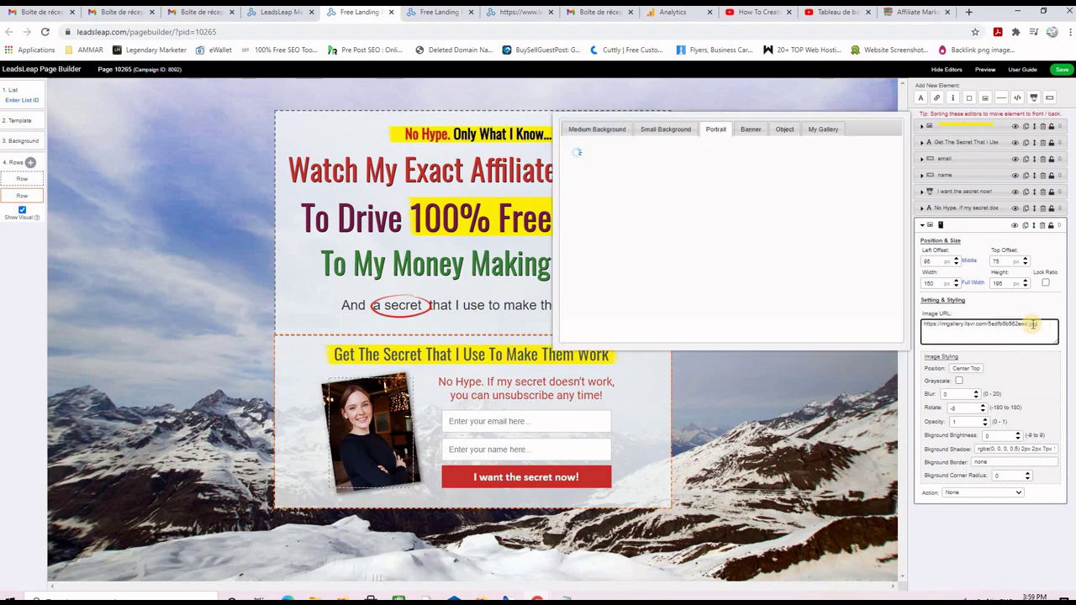
{"action": "scroll", "coordinate": [721, 257], "scroll_direction": "down", "scroll_amount": 4}
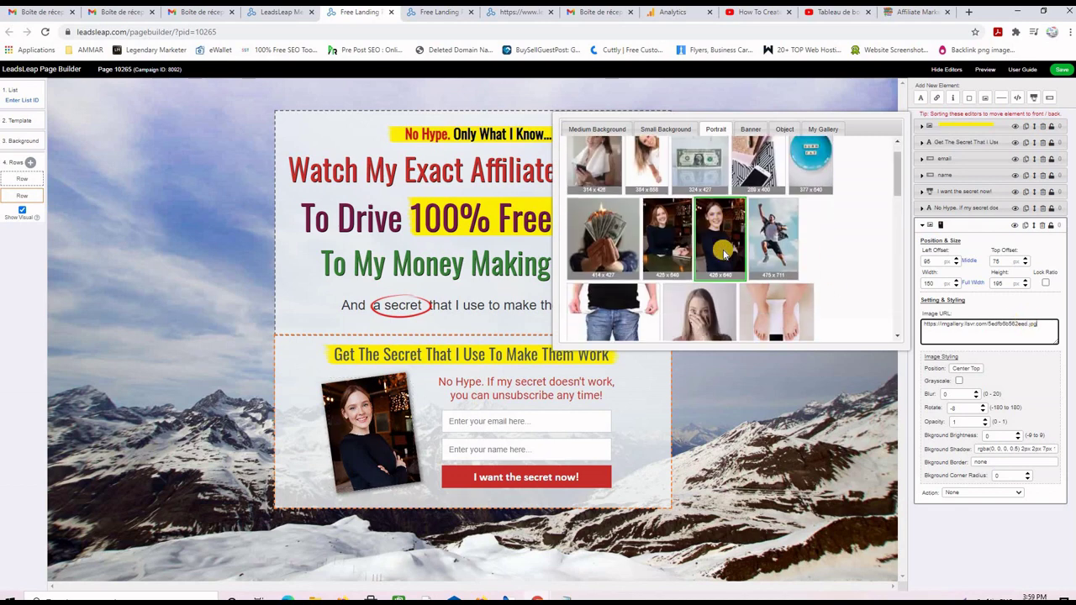
{"action": "scroll", "coordinate": [723, 257], "scroll_direction": "up", "scroll_amount": 4}
{"action": "scroll", "coordinate": [725, 258], "scroll_direction": "down", "scroll_amount": 6}
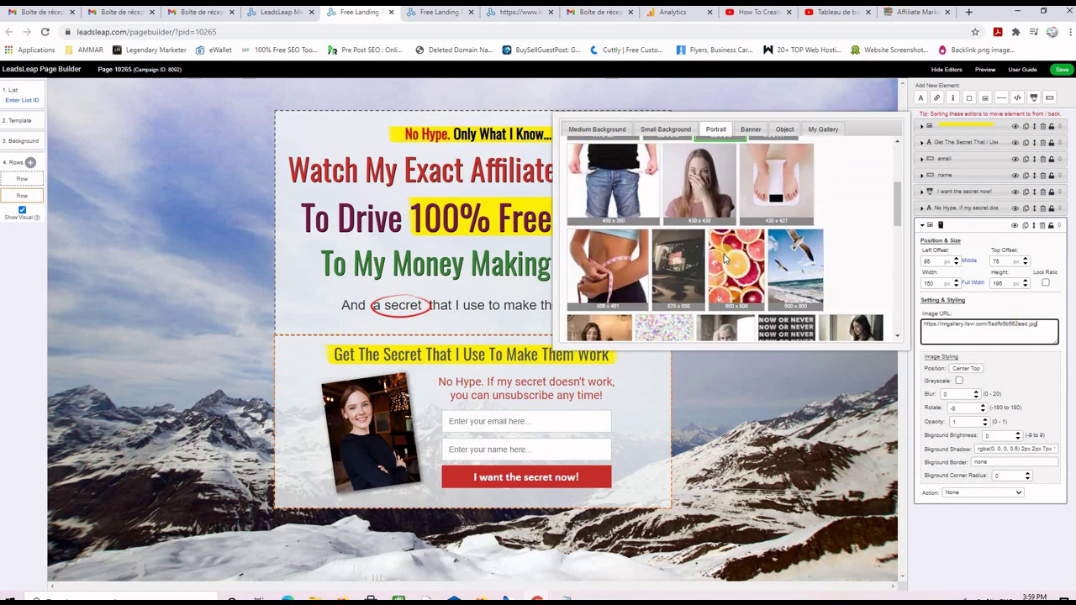
{"action": "scroll", "coordinate": [735, 239], "scroll_direction": "up", "scroll_amount": 5}
{"action": "scroll", "coordinate": [738, 227], "scroll_direction": "down", "scroll_amount": 4}
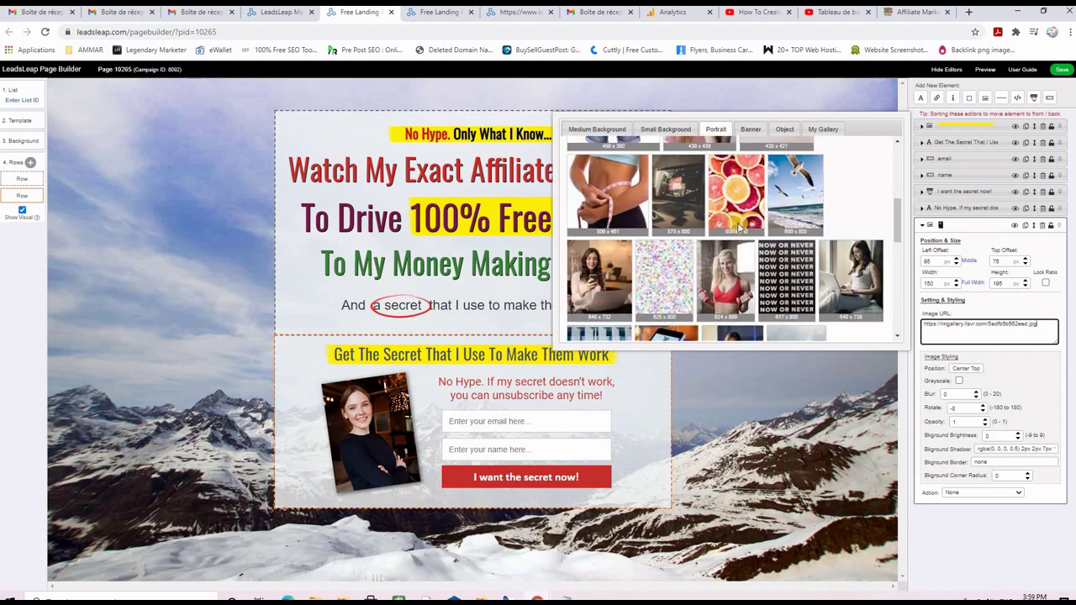
{"action": "scroll", "coordinate": [731, 234], "scroll_direction": "up", "scroll_amount": 5}
{"action": "scroll", "coordinate": [730, 238], "scroll_direction": "down", "scroll_amount": 5}
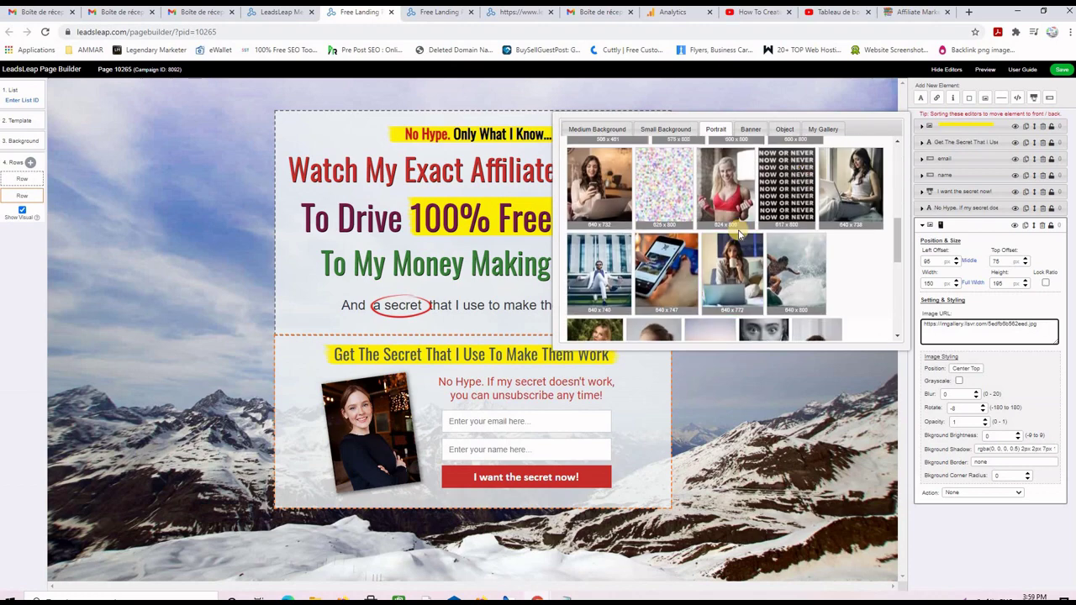
{"action": "left_click", "coordinate": [822, 131]}
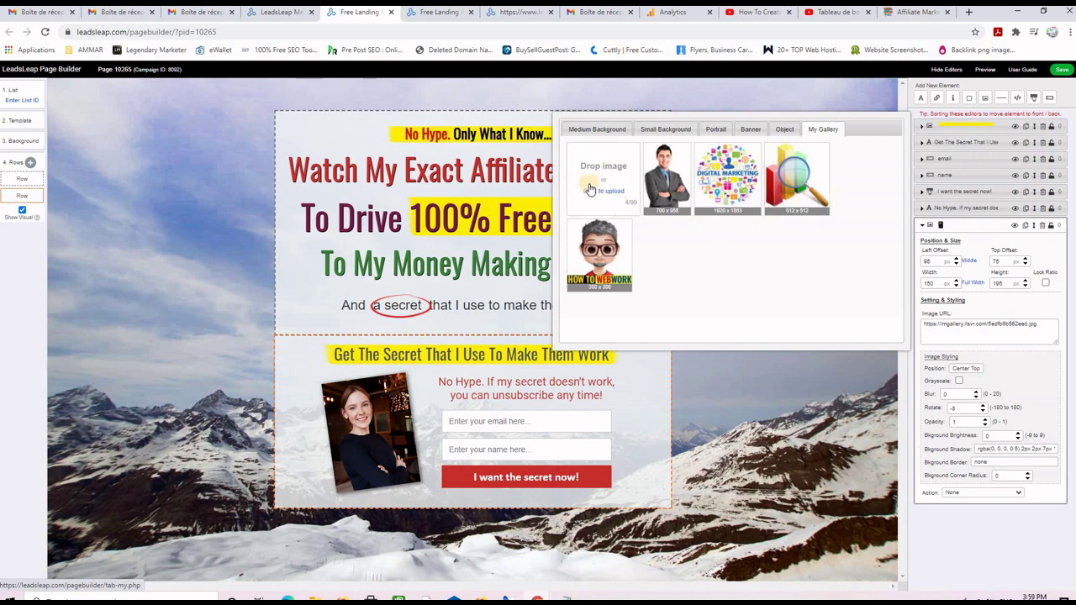
{"action": "left_click", "coordinate": [665, 176]}
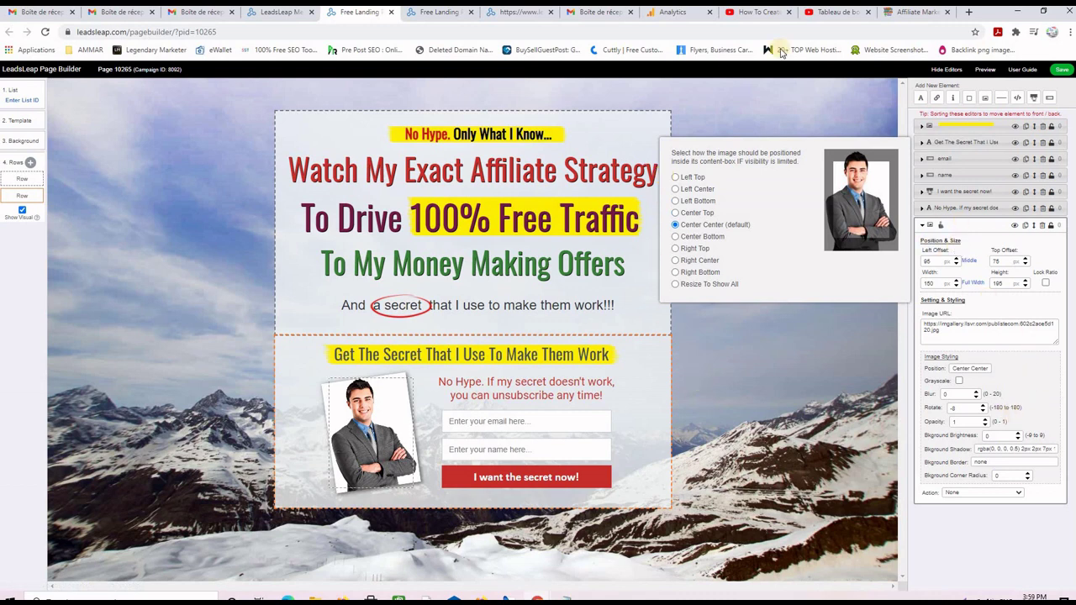
Save the landing page while ignoring the list ID check, and preview it.
{"action": "left_click", "coordinate": [1062, 69]}
{"action": "left_click", "coordinate": [588, 173]}
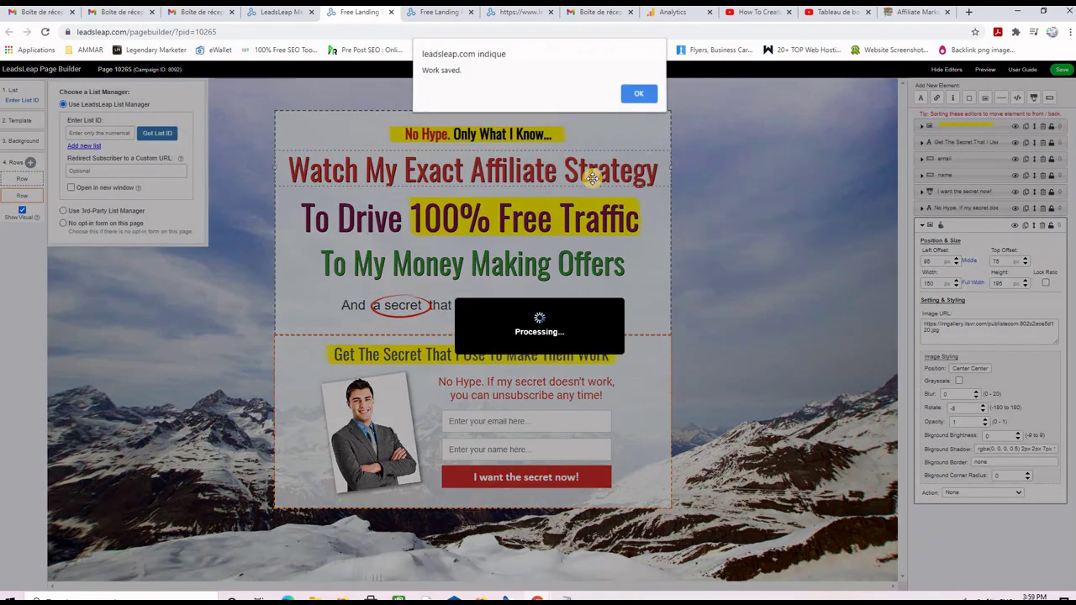
{"action": "left_click", "coordinate": [640, 95]}
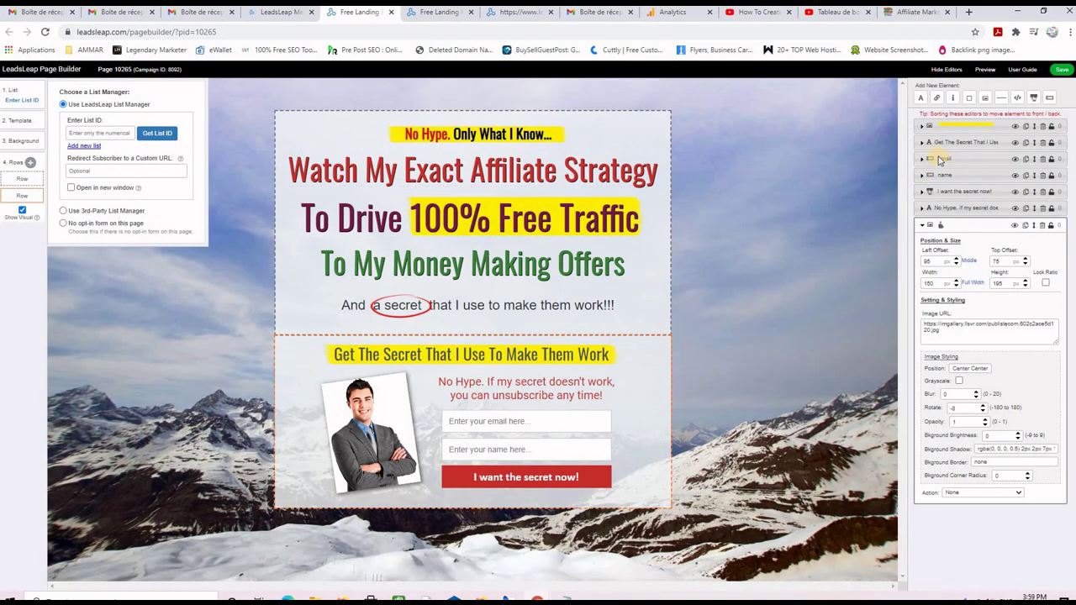
{"action": "left_click", "coordinate": [986, 70]}
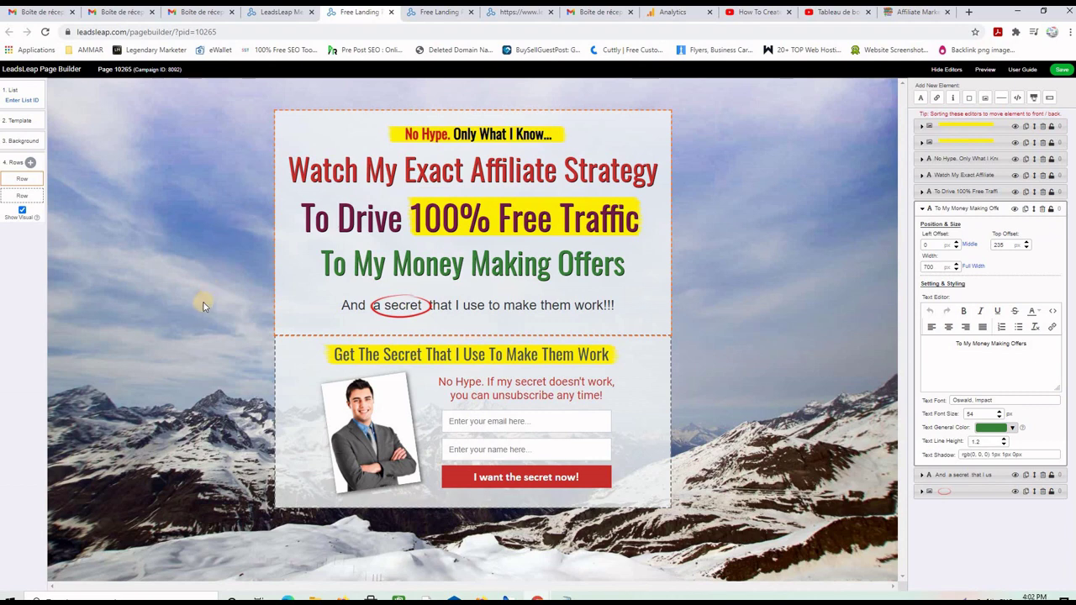
Save the landing page again, accepting that no list ID is entered.
{"action": "left_click", "coordinate": [1062, 70]}
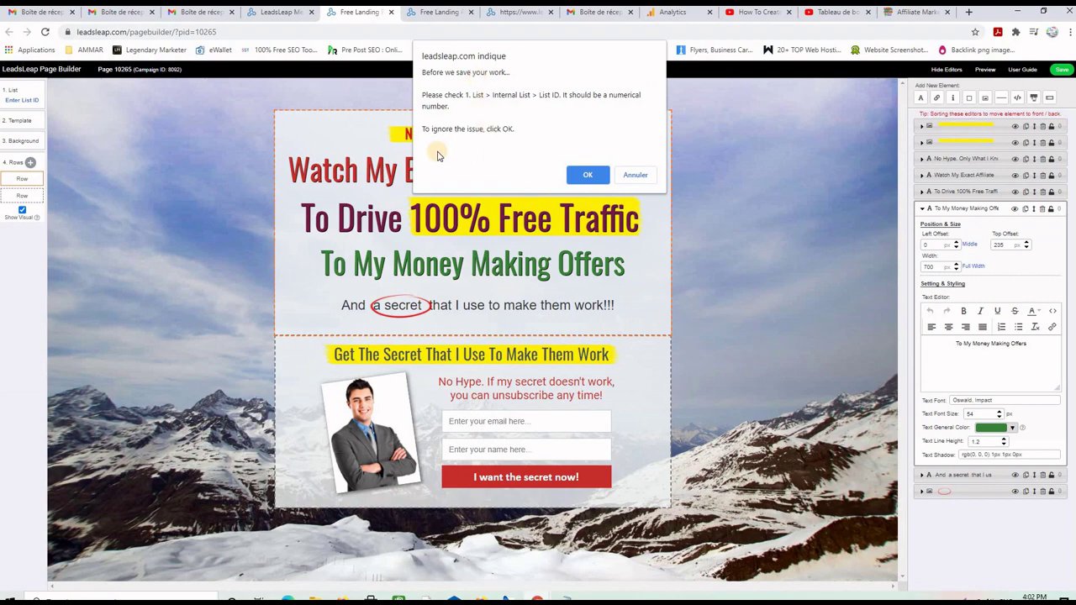
{"action": "left_click", "coordinate": [588, 174]}
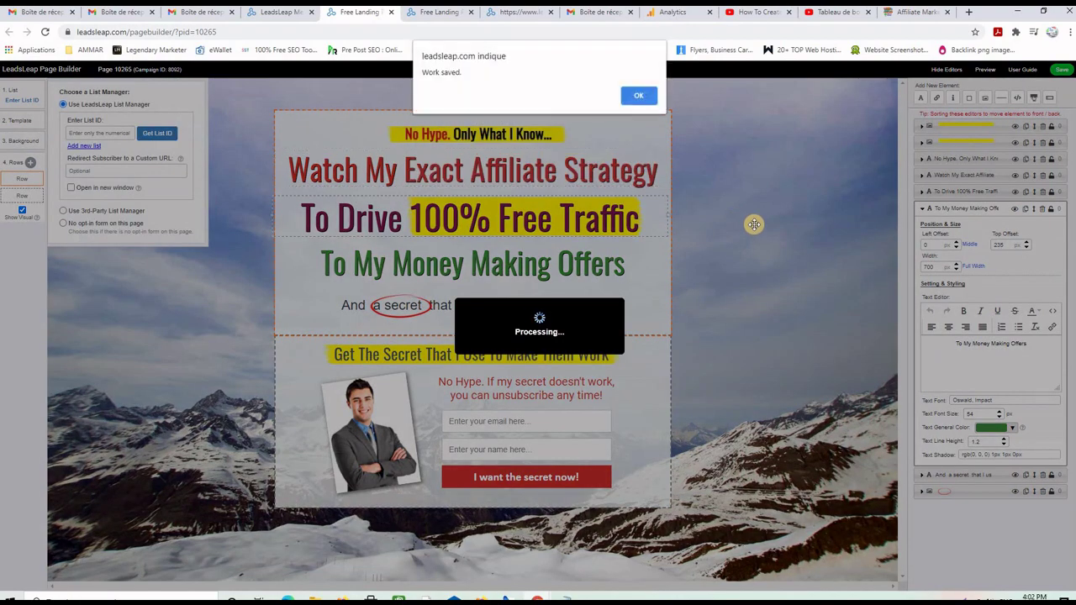
{"action": "left_click", "coordinate": [639, 90]}
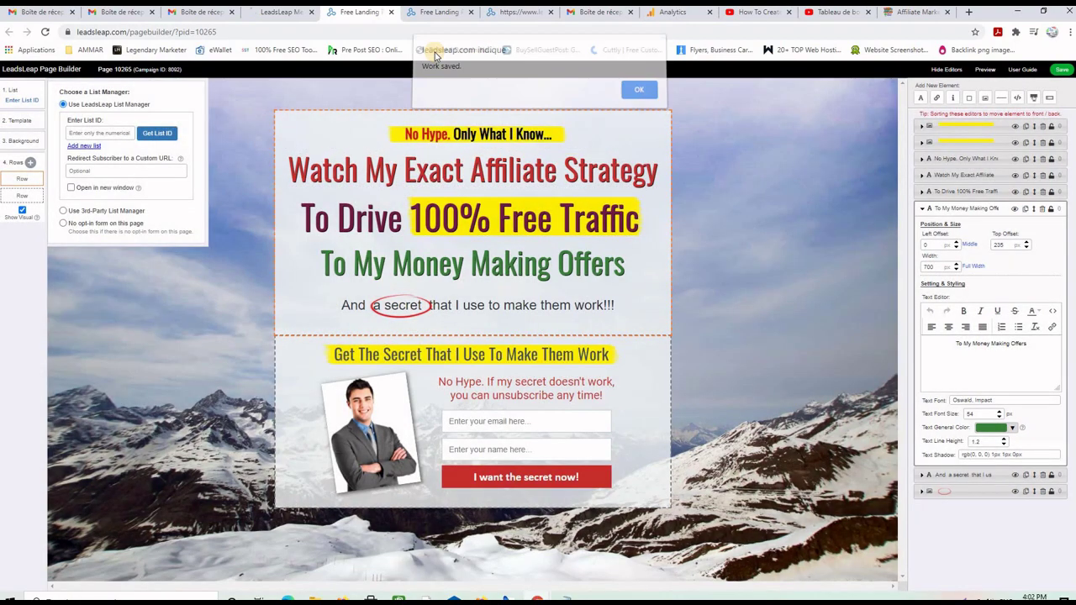
Return to the My Landing Pages overview and activate Page 10265 of the TEST2 campaign.
{"action": "left_click", "coordinate": [284, 12]}
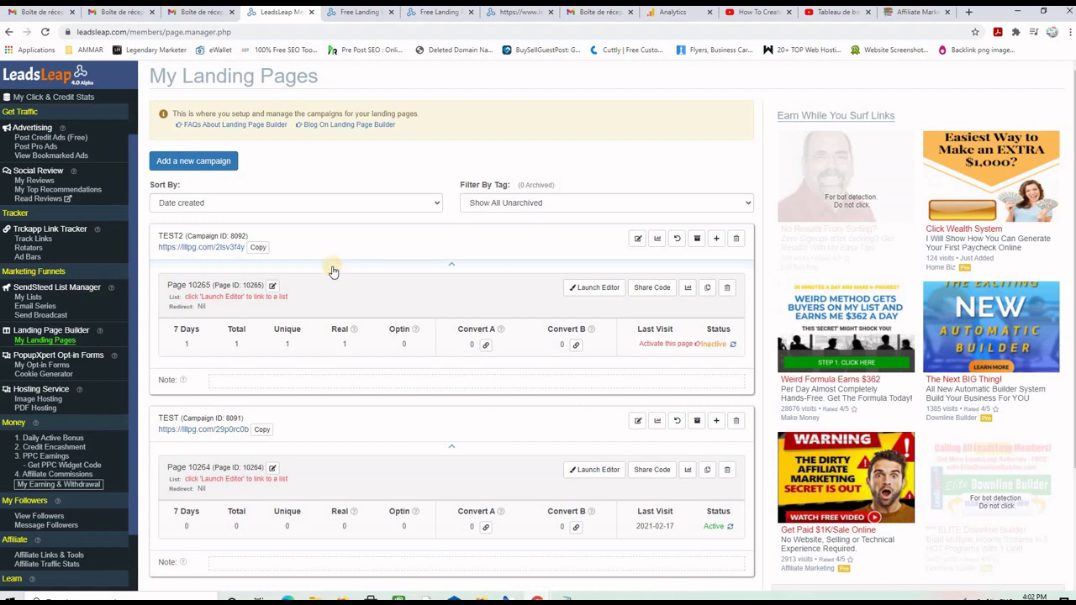
{"action": "scroll", "coordinate": [332, 271], "scroll_direction": "down", "scroll_amount": 1}
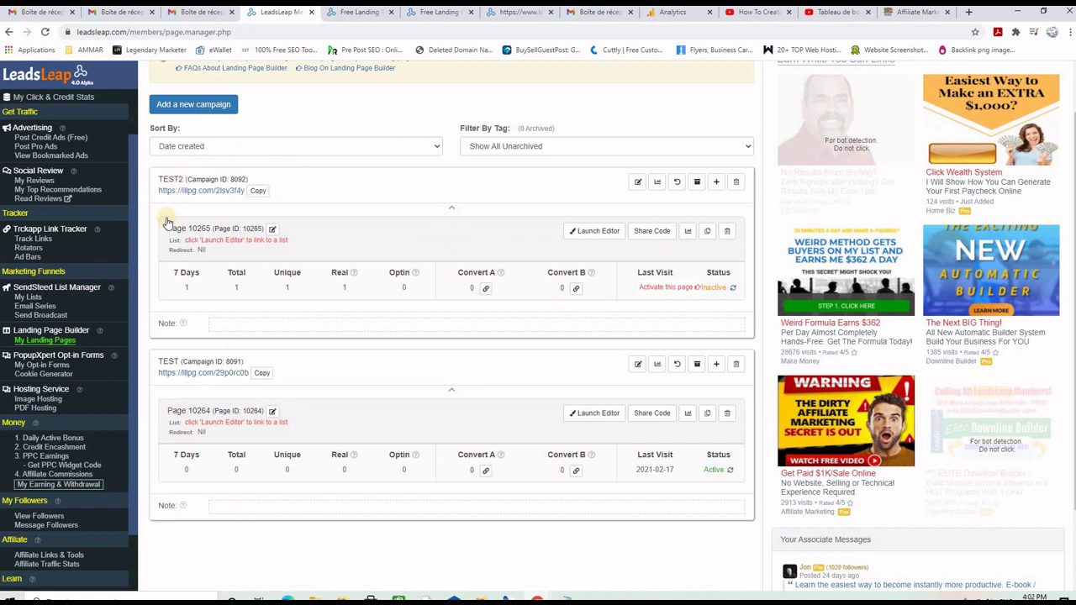
{"action": "left_click_drag", "start_coordinate": [157, 179], "coordinate": [247, 181]}
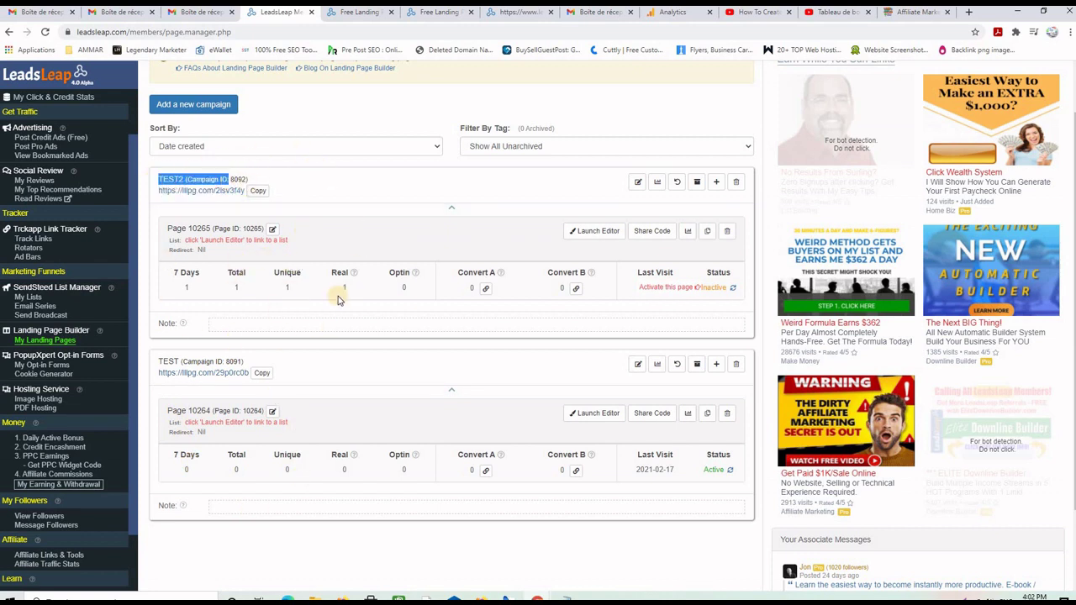
{"action": "left_click", "coordinate": [732, 289]}
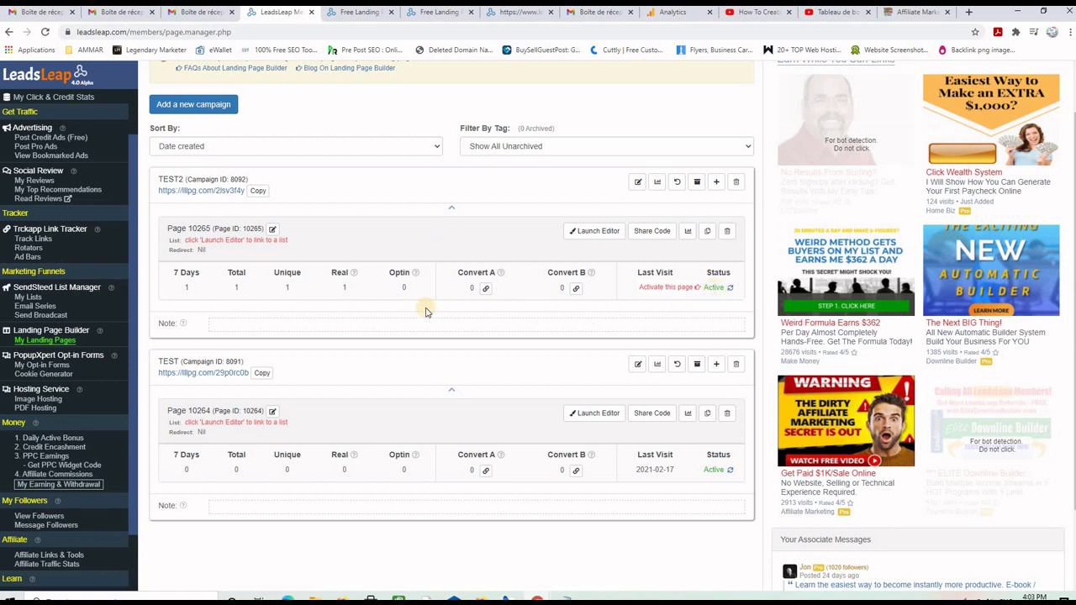
Open the TEST2 campaign's public link in a new tab to check the live page, and return to the landing pages overview.
{"action": "right_click", "coordinate": [192, 197]}
{"action": "left_click", "coordinate": [221, 203]}
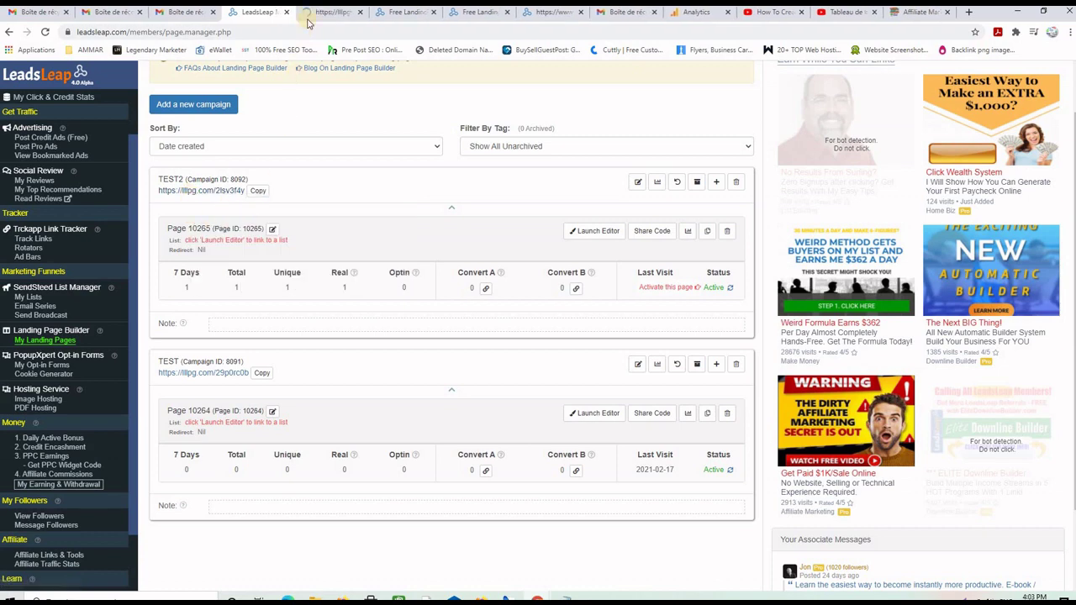
{"action": "left_click", "coordinate": [323, 12]}
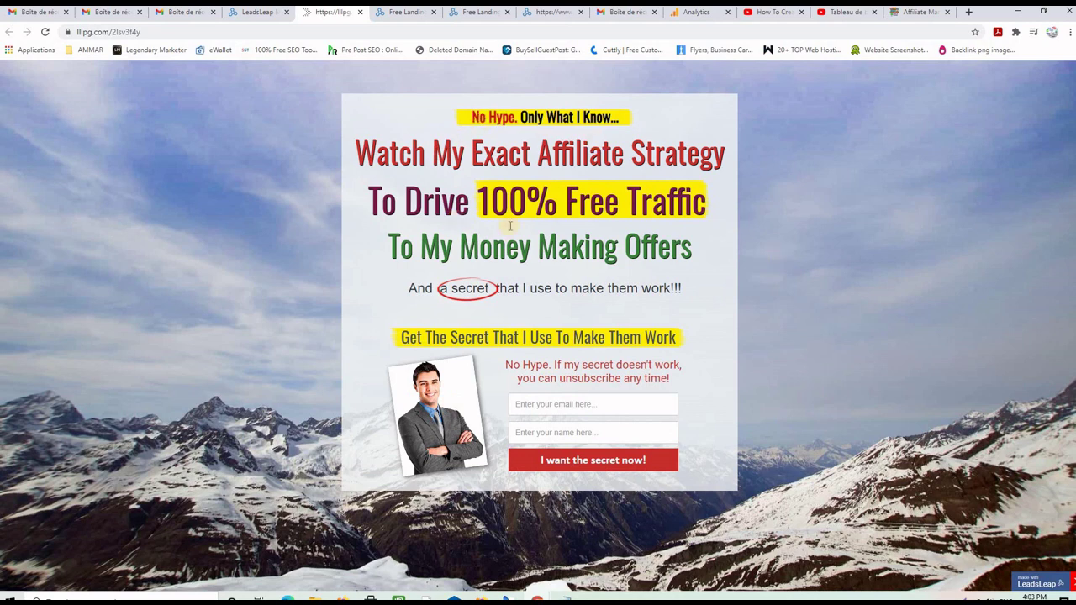
{"action": "left_click", "coordinate": [259, 12]}
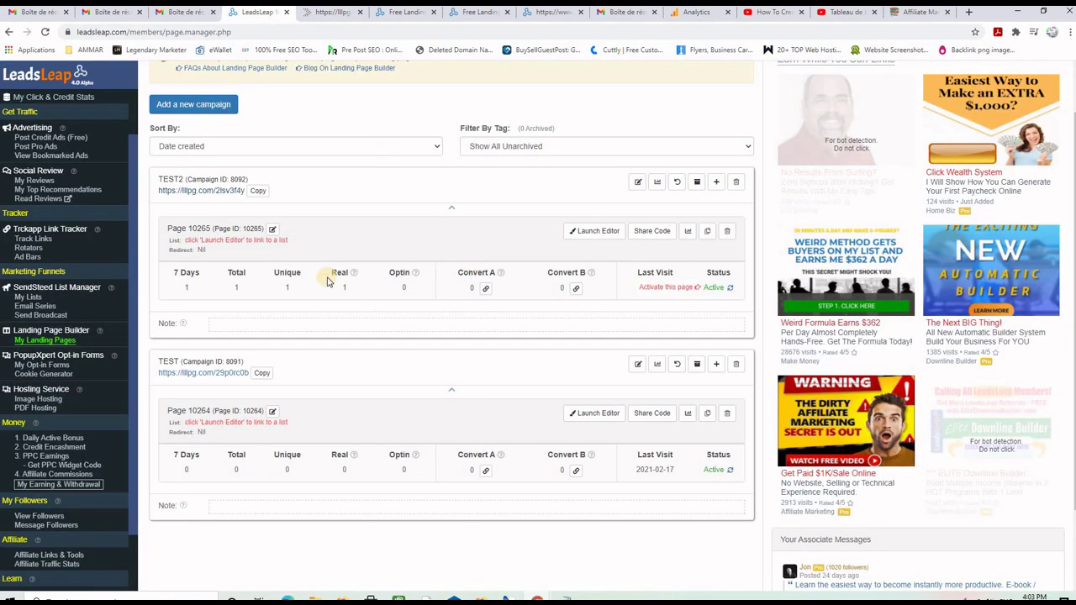